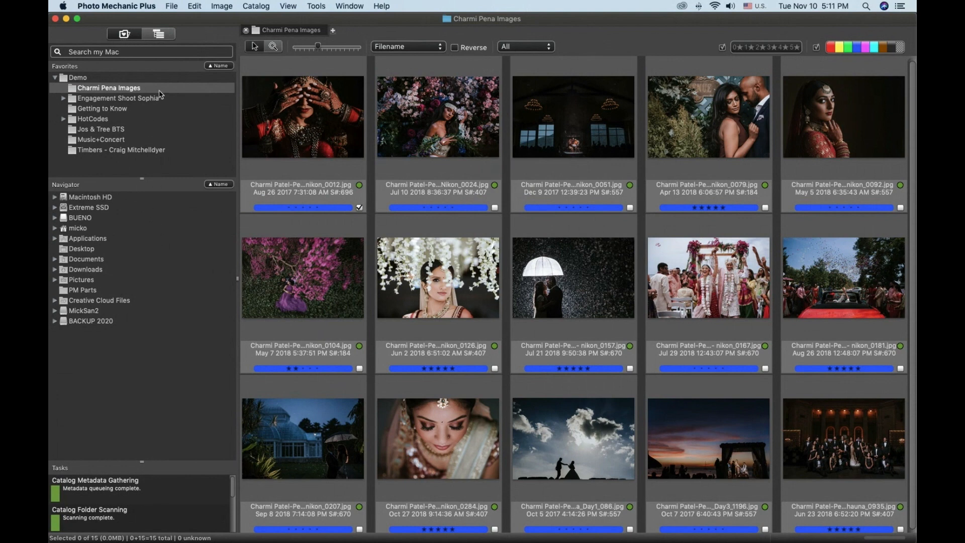
Step: Review the Scan to Catalog settings for destination catalogs, scanned and excluded folders, file extensions and scan status
click(165, 35)
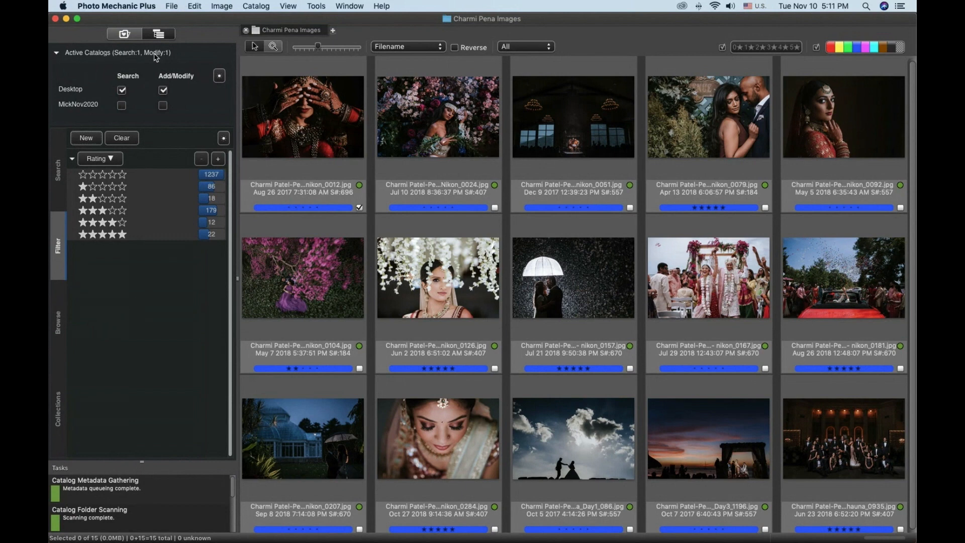
click(262, 8)
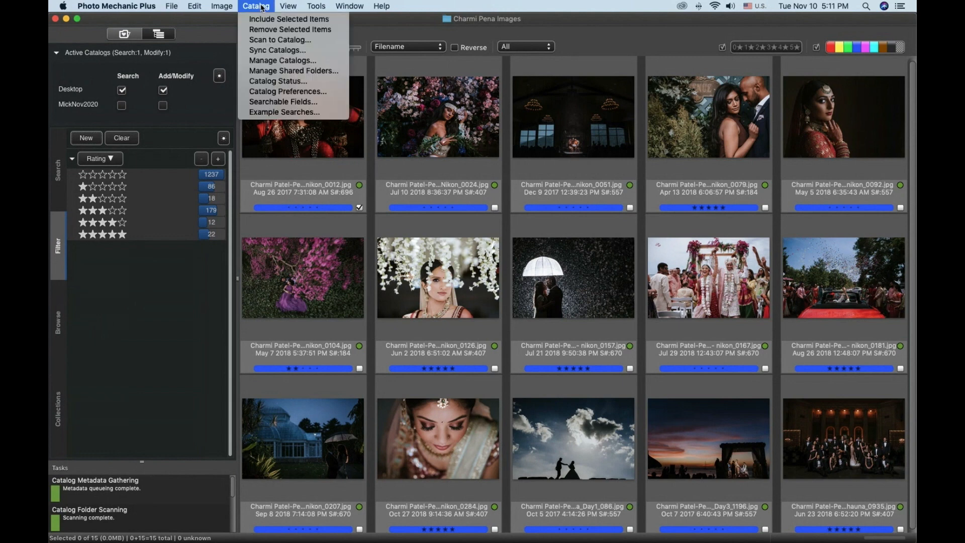
click(265, 41)
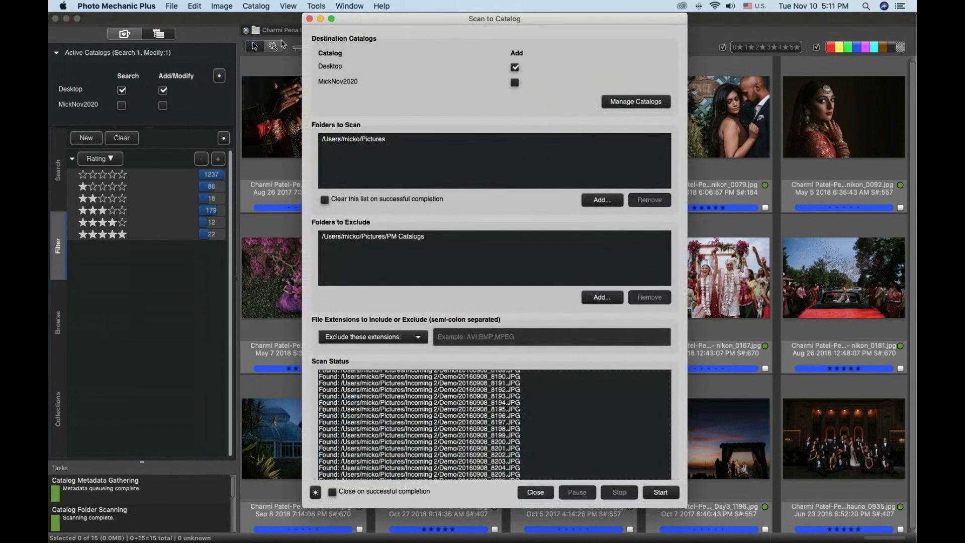
drag(454, 19, 391, 31)
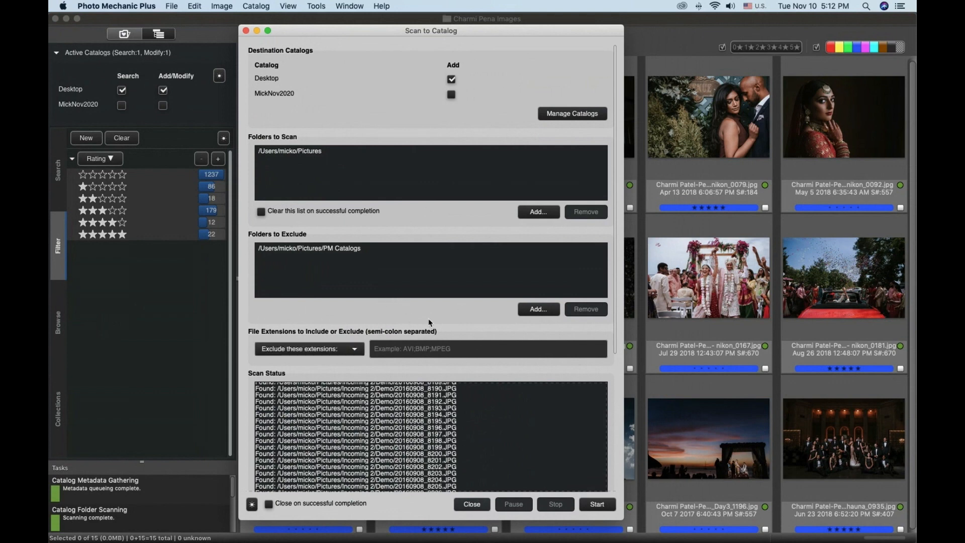
scroll(420, 308, down, 4)
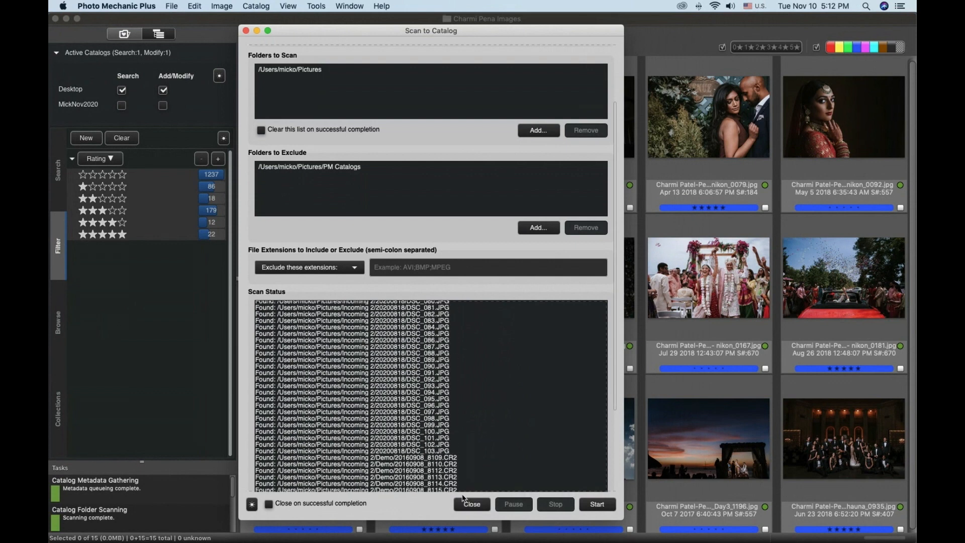
click(470, 505)
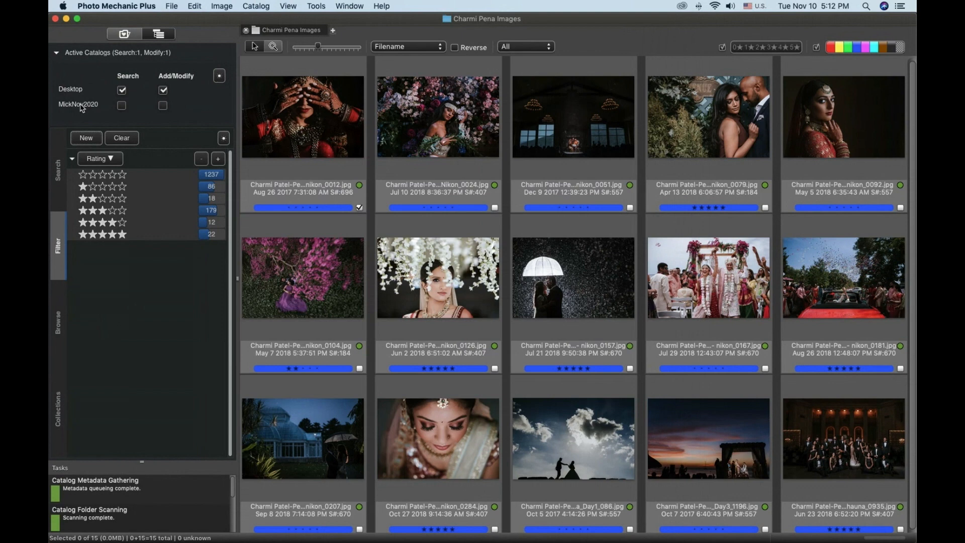
Step: Activate the MickNov2020 catalog for both searching and adding/modifying, and start a new filter contact sheet across the active catalogs
click(58, 181)
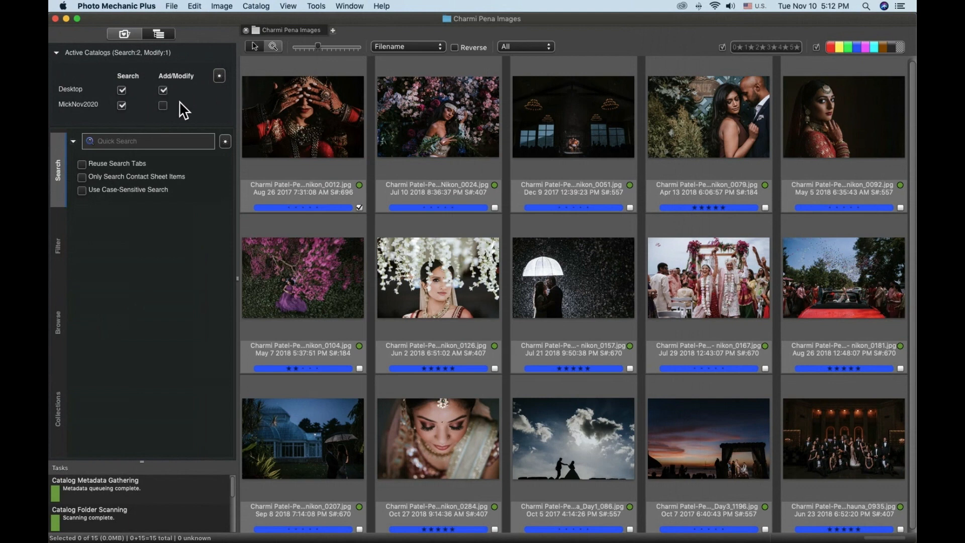
click(163, 105)
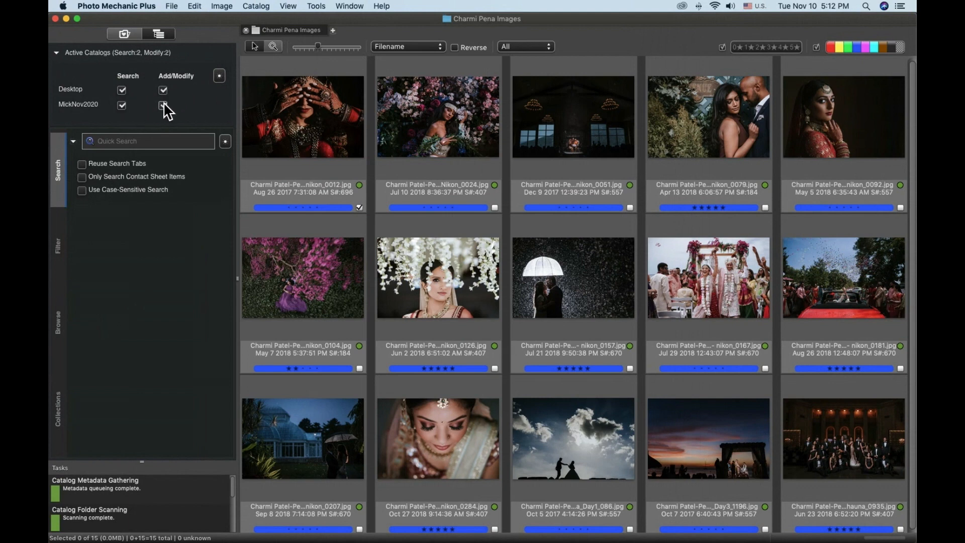
click(105, 144)
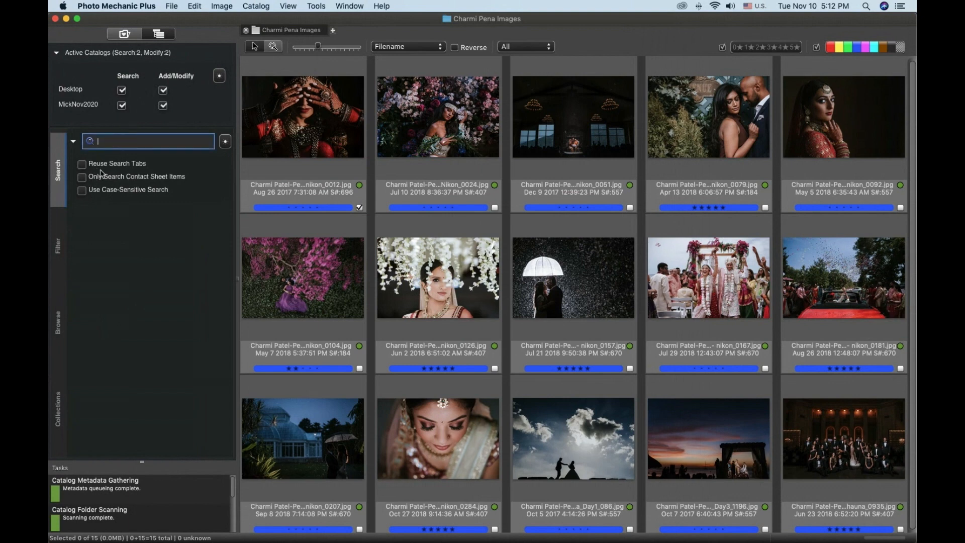
click(59, 245)
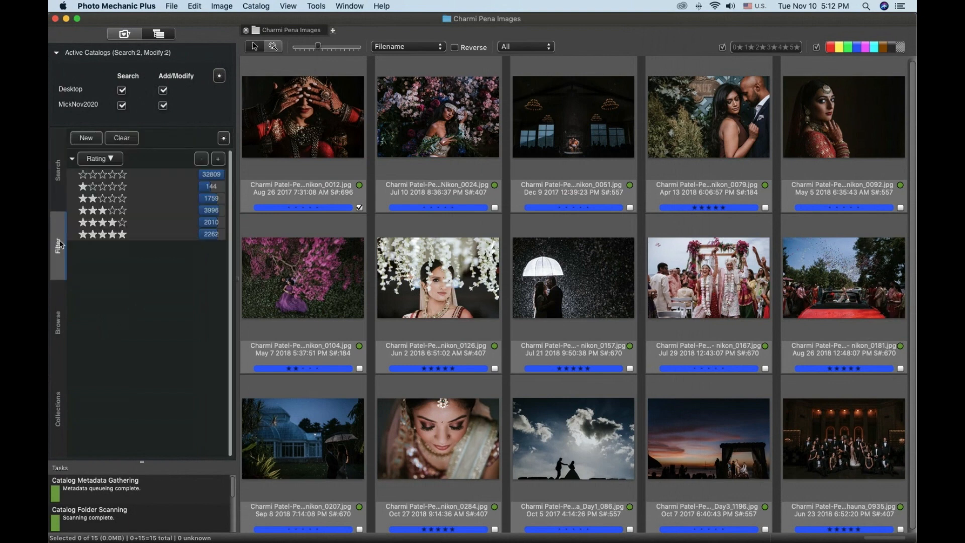
click(88, 139)
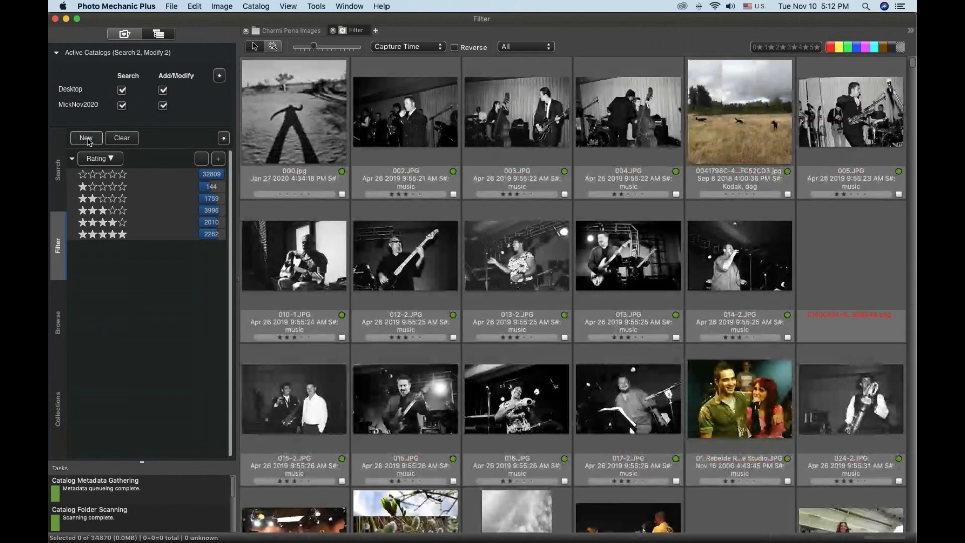
Step: Examine the thumbnails, capture dates and captions of the catalogued photos throughout the unrestricted filter contact sheet
scroll(412, 226, down, 2)
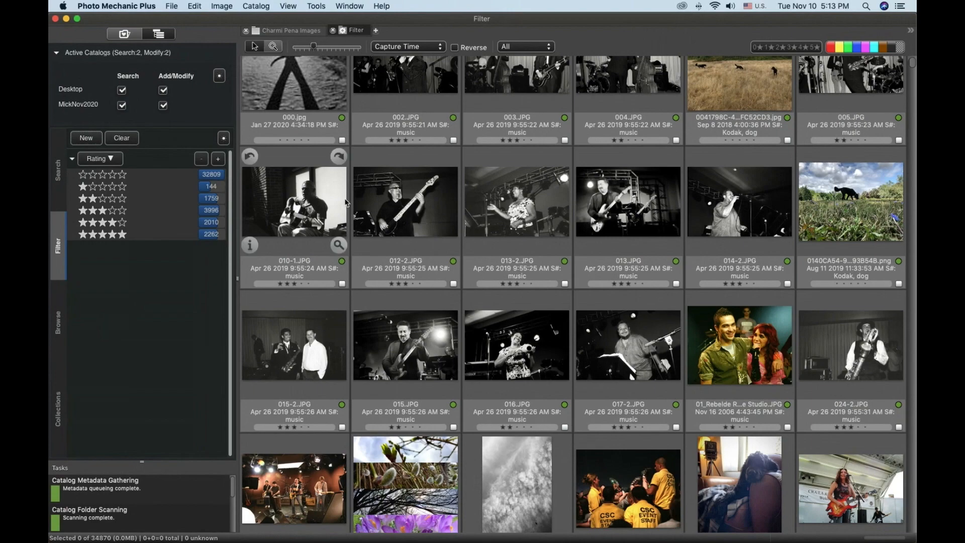
scroll(345, 202, down, 10)
scroll(345, 202, down, 15)
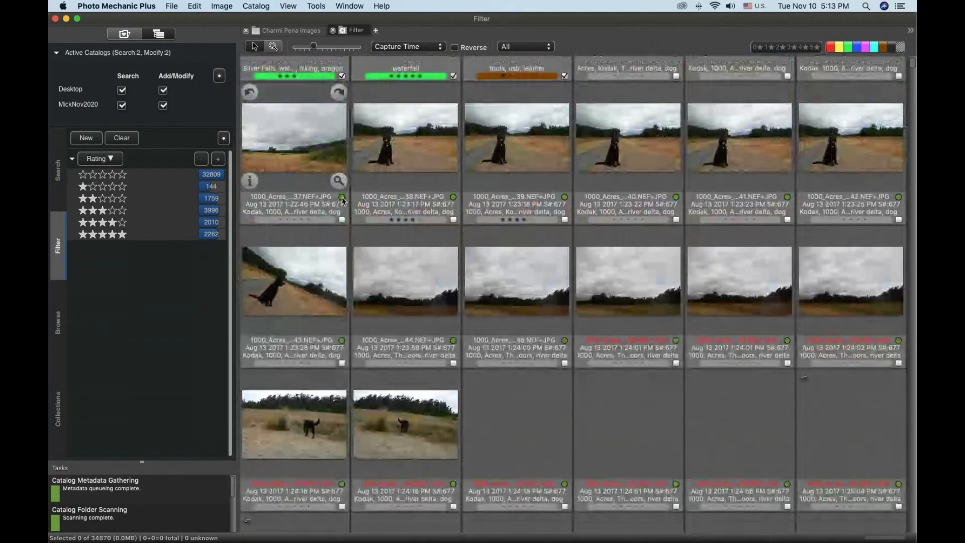
scroll(345, 202, down, 15)
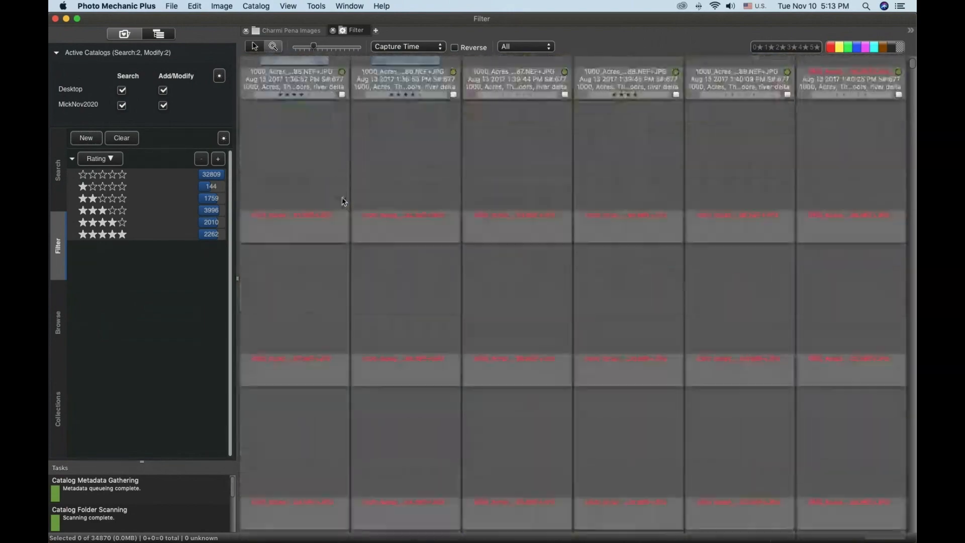
scroll(344, 202, down, 15)
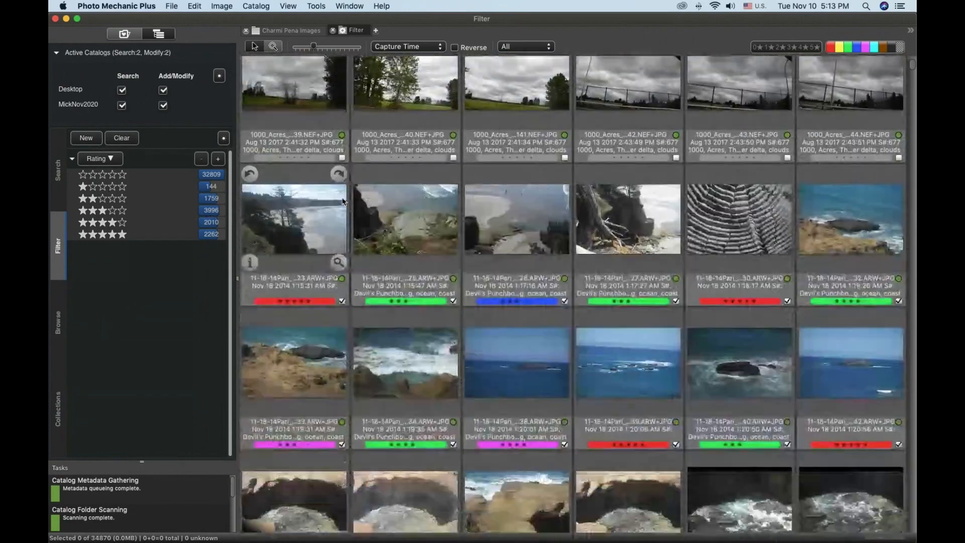
scroll(343, 202, down, 10)
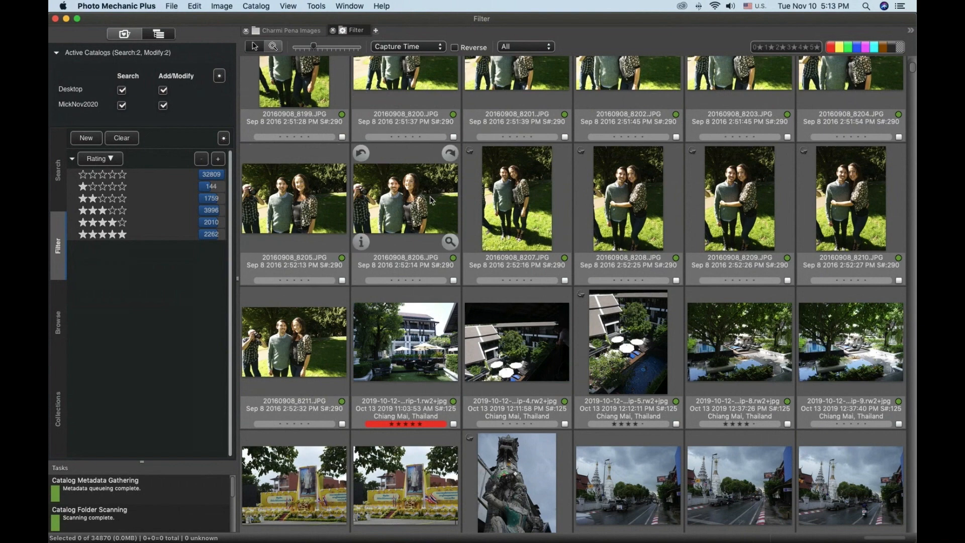
scroll(432, 200, down, 3)
scroll(431, 200, down, 4)
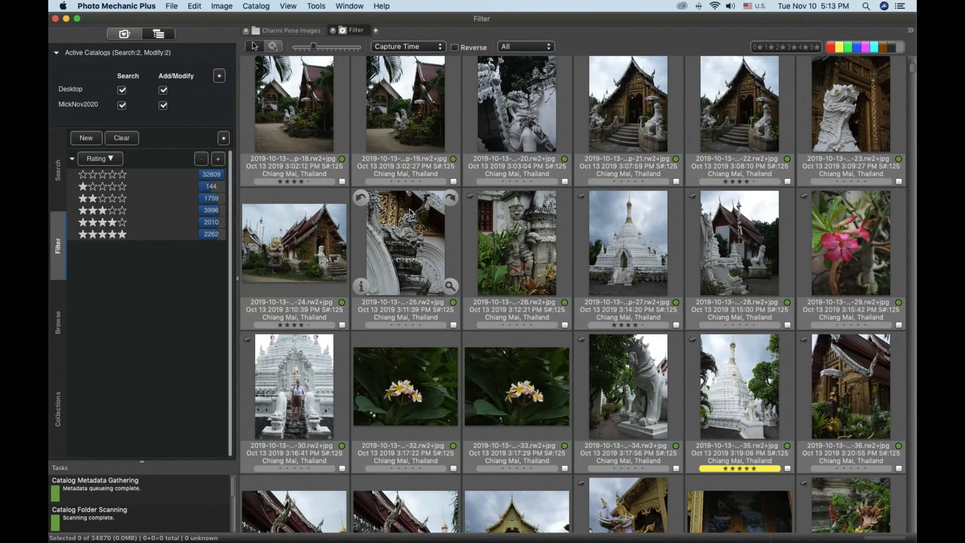
scroll(442, 208, down, 8)
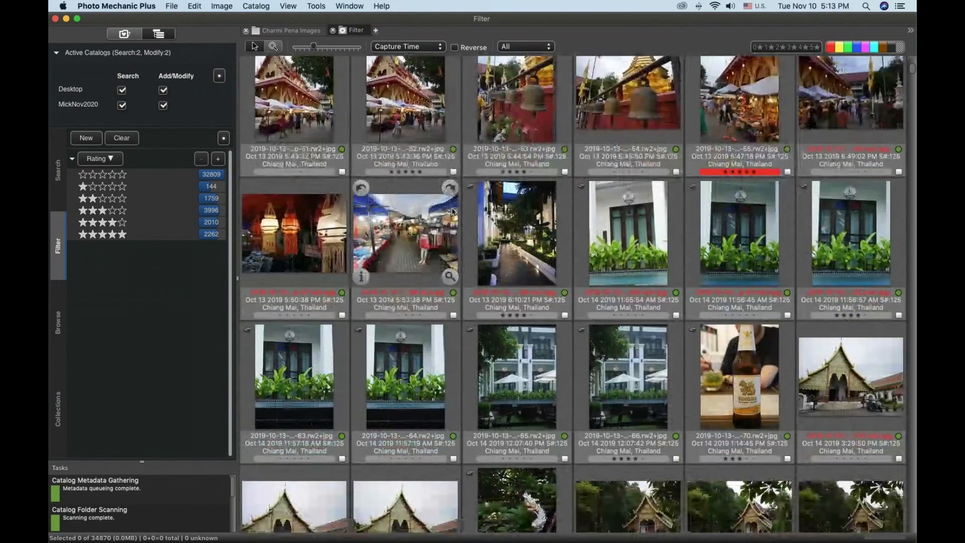
scroll(440, 222, down, 10)
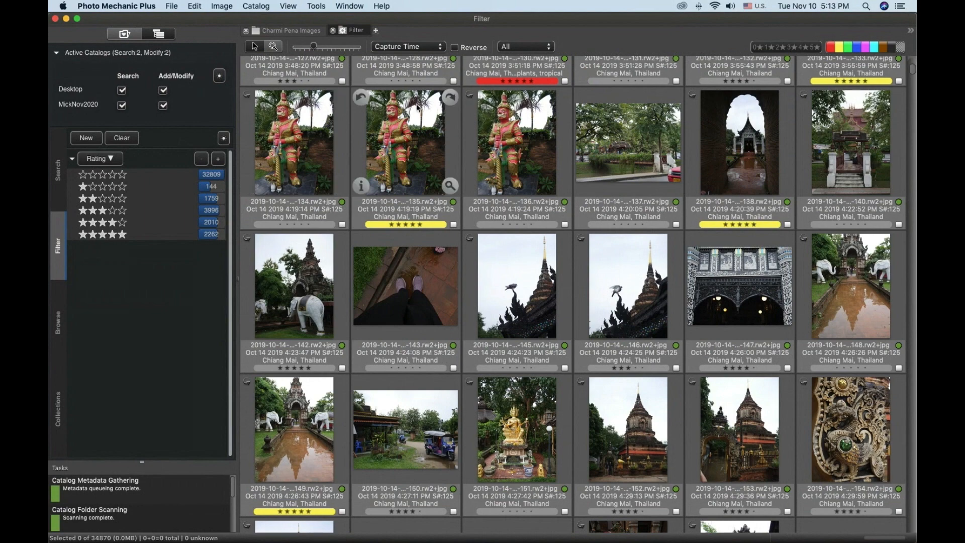
scroll(421, 121, down, 6)
scroll(421, 122, down, 8)
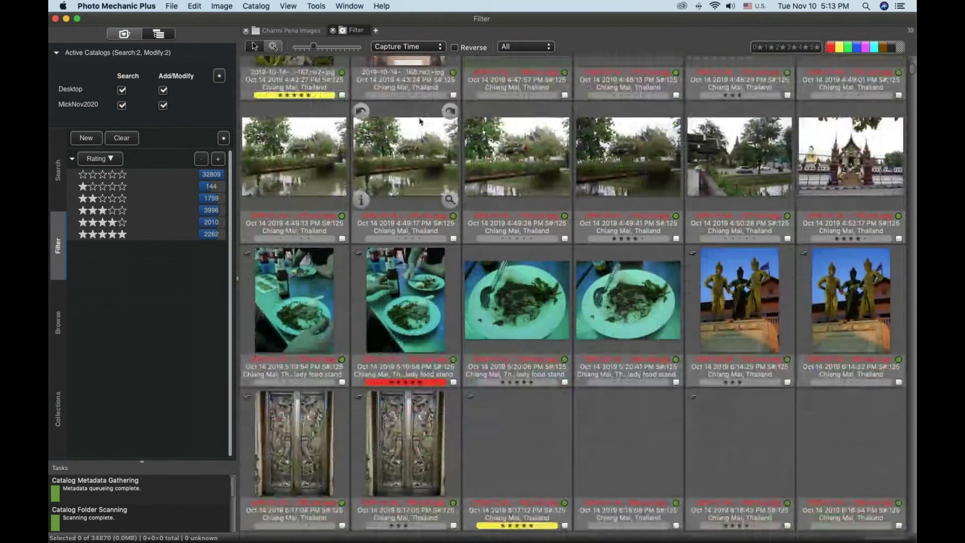
click(391, 171)
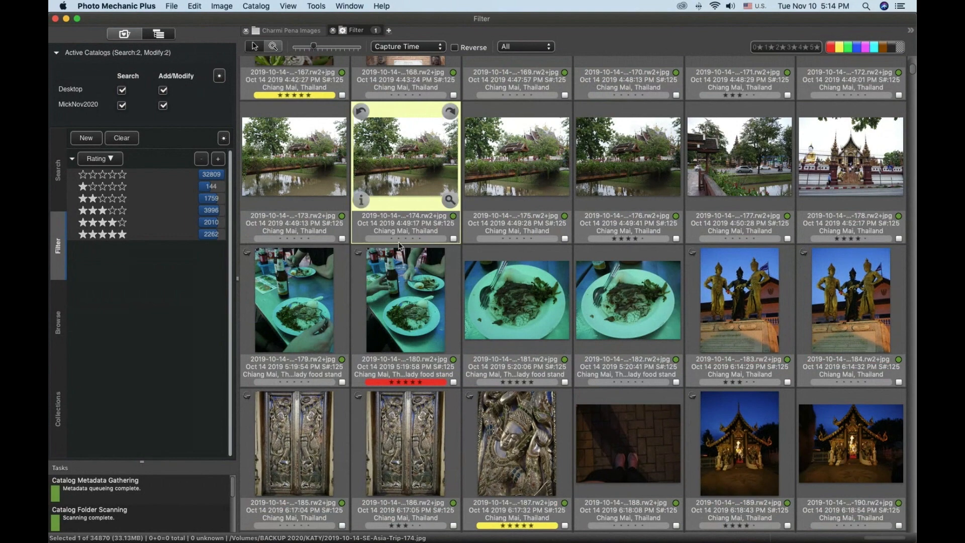
scroll(402, 280, down, 10)
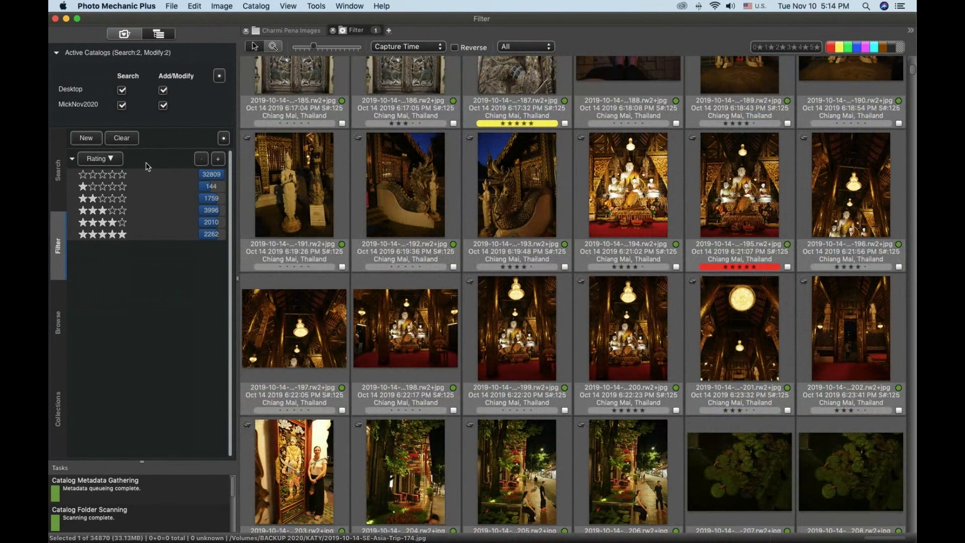
Step: Change the filter category from Rating to Capture Time
click(103, 161)
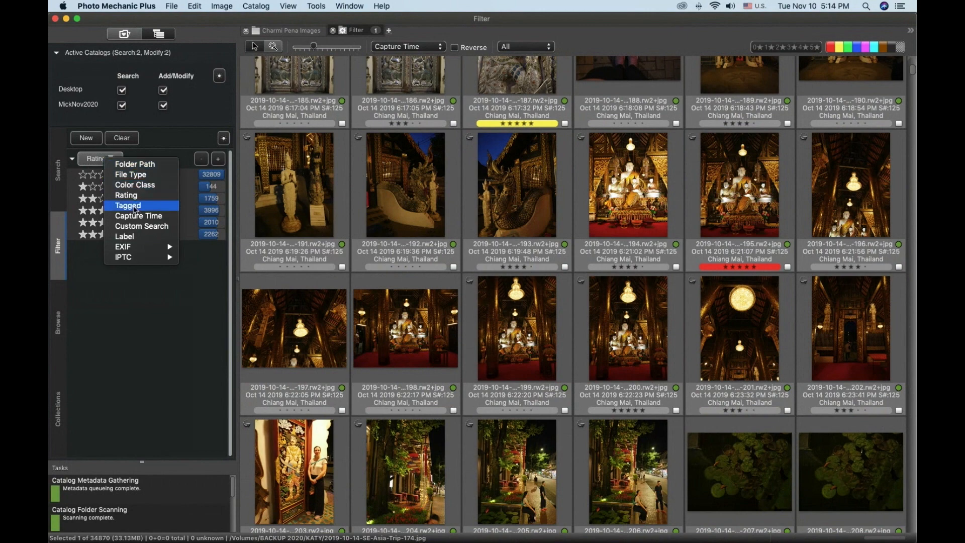
mouse_move(140, 251)
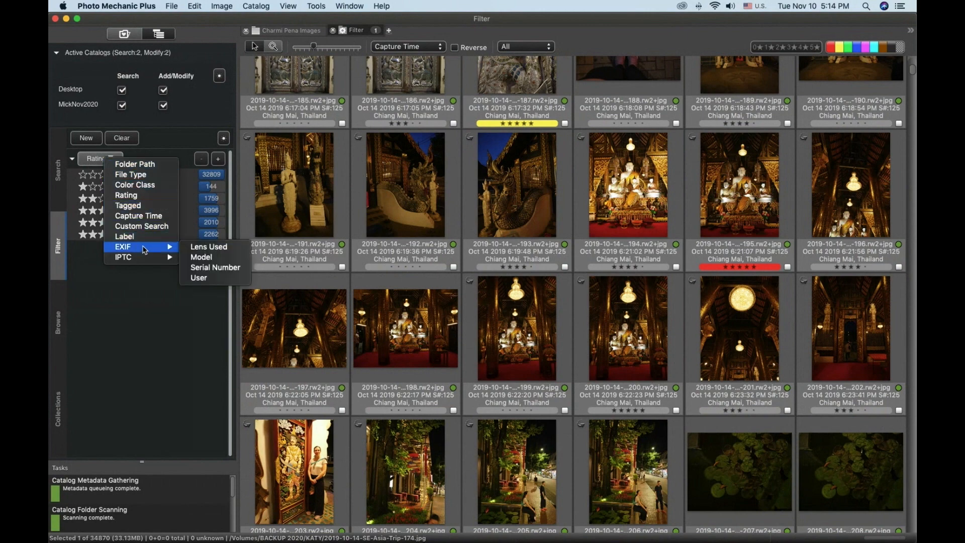
click(145, 217)
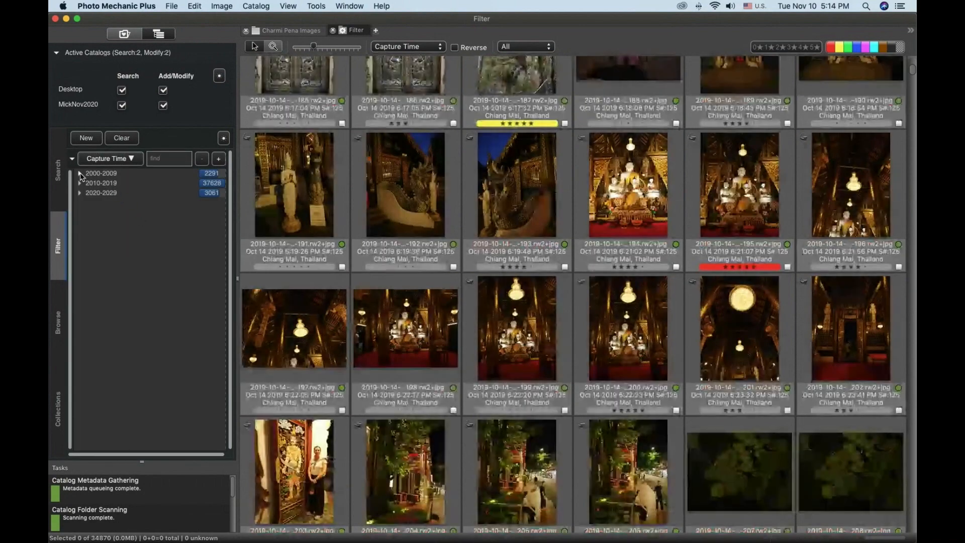
Step: Inspect the years and months listed under the 2000-2009 and 2010-2019 decades, including 2014 and 2018, and collapse both decades
click(80, 174)
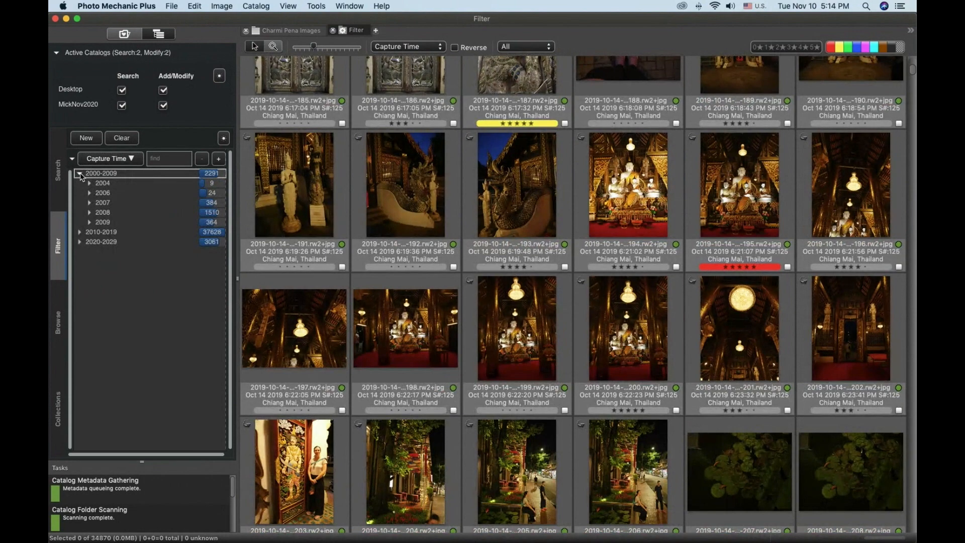
click(80, 233)
click(90, 282)
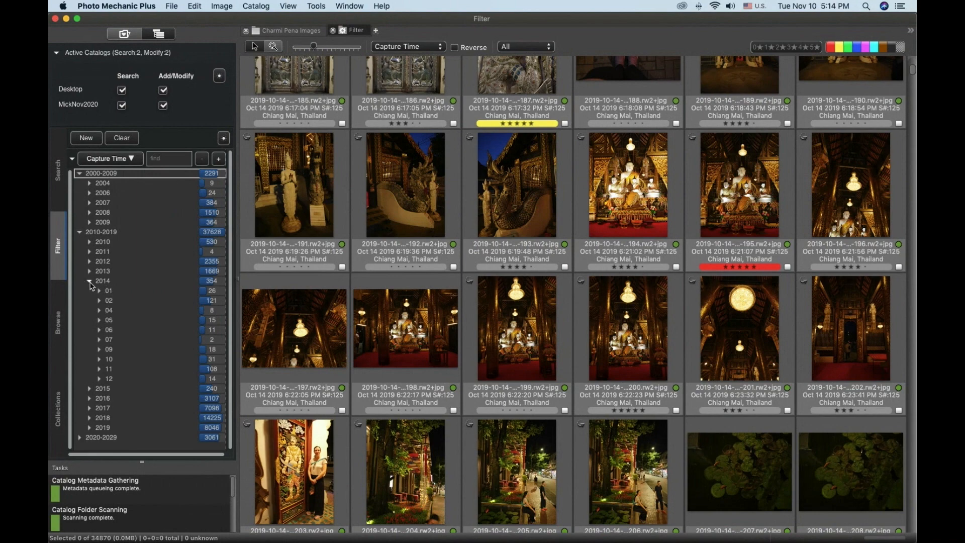
click(90, 418)
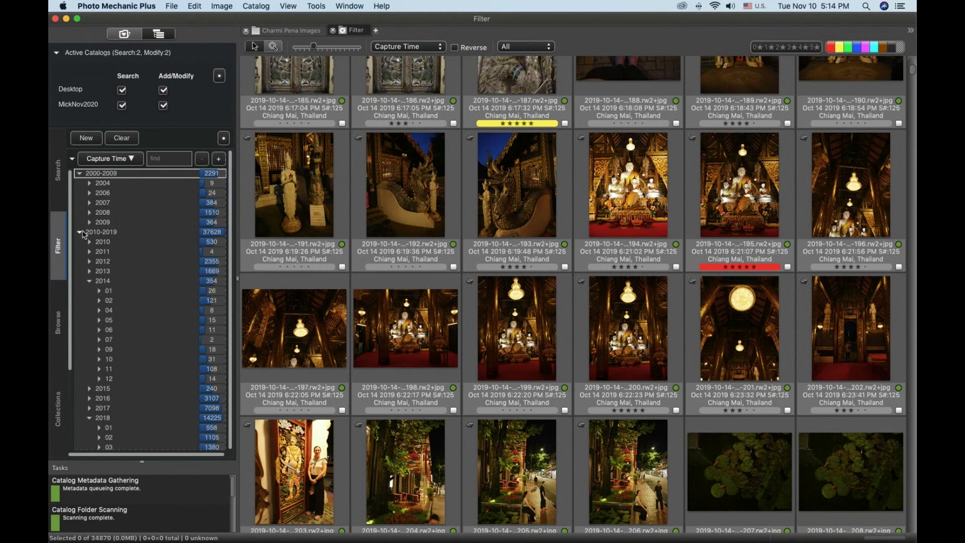
click(80, 173)
click(81, 184)
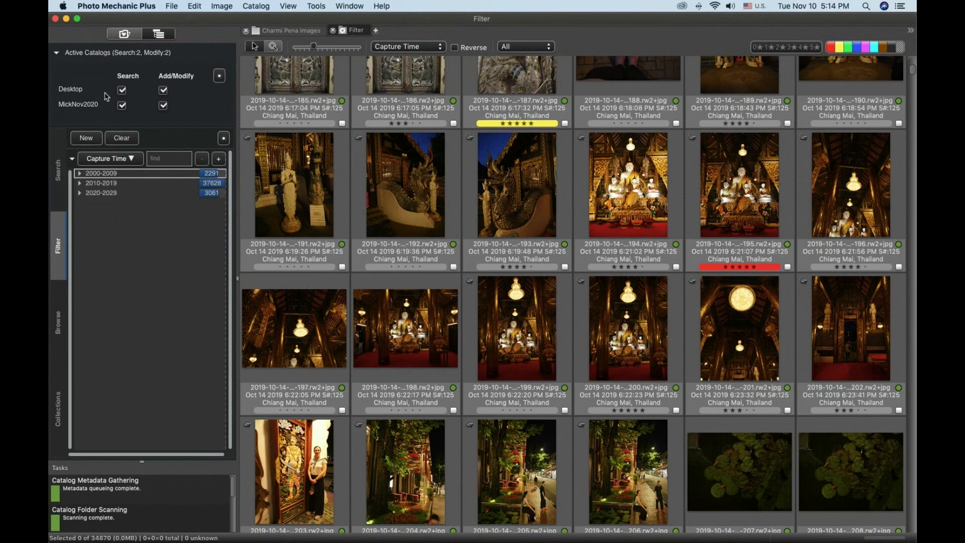
click(72, 160)
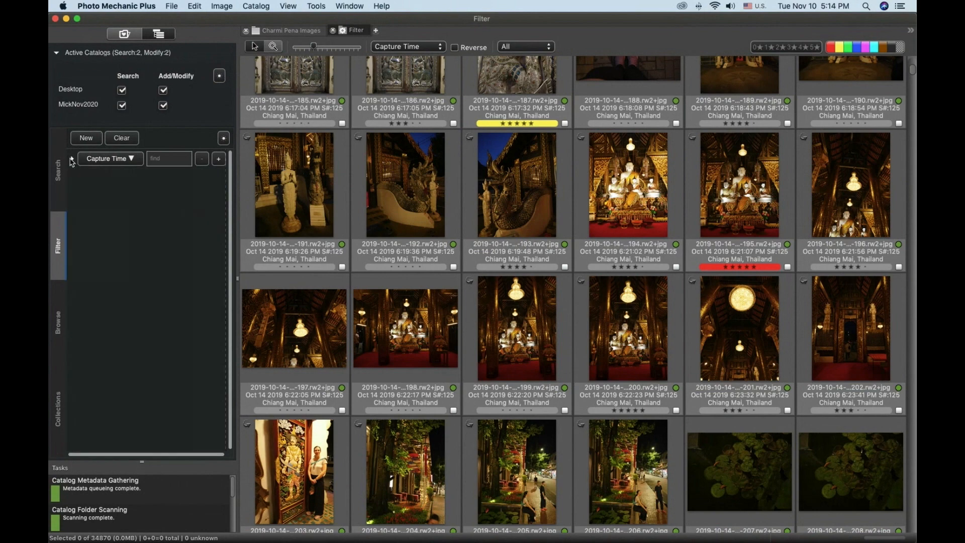
click(99, 160)
click(92, 159)
click(91, 159)
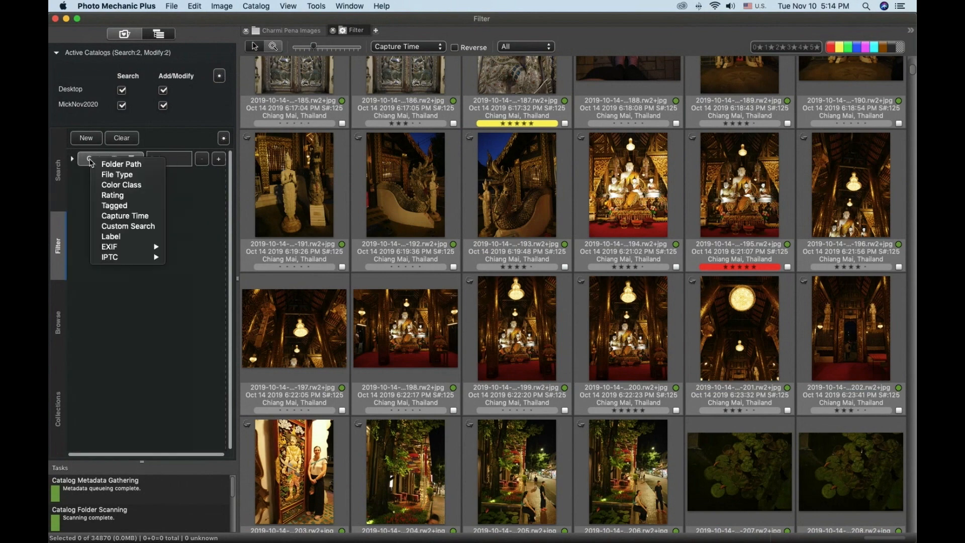
click(85, 184)
click(134, 160)
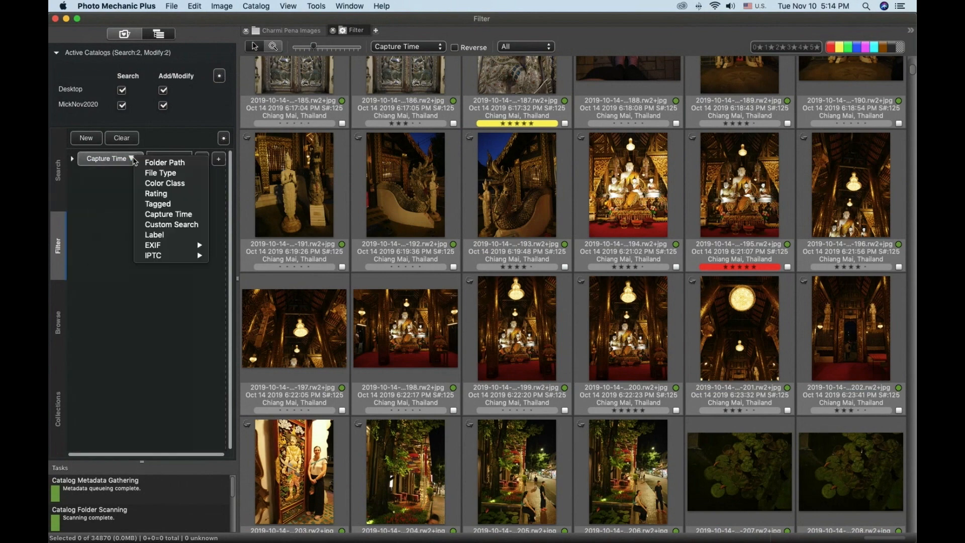
click(72, 159)
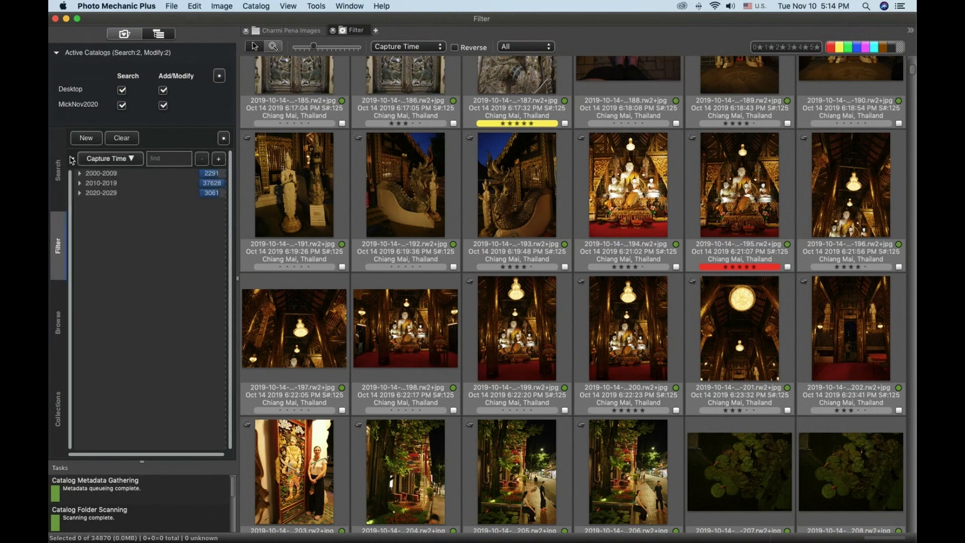
Step: Filter the contact sheet to photos captured in 2020, within the 2020-2029 decade
click(79, 193)
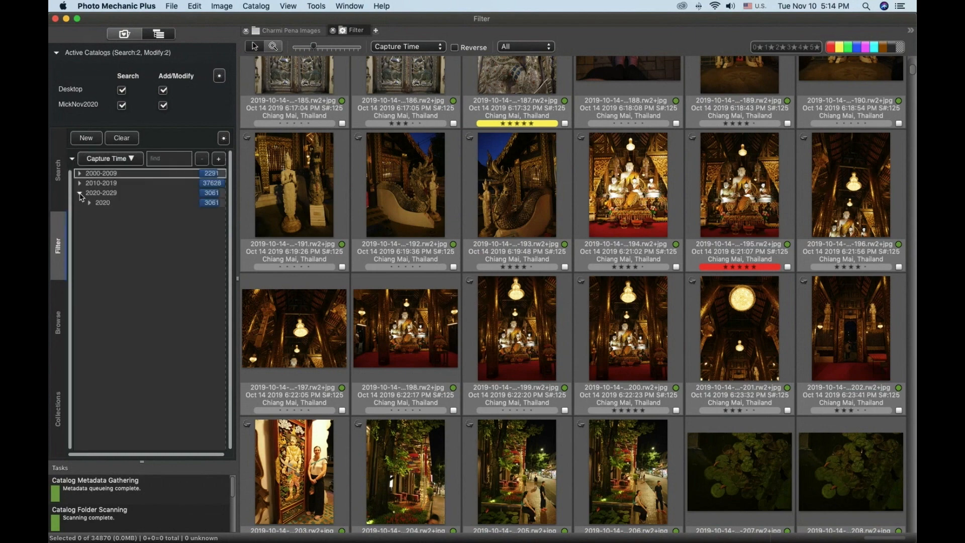
click(107, 204)
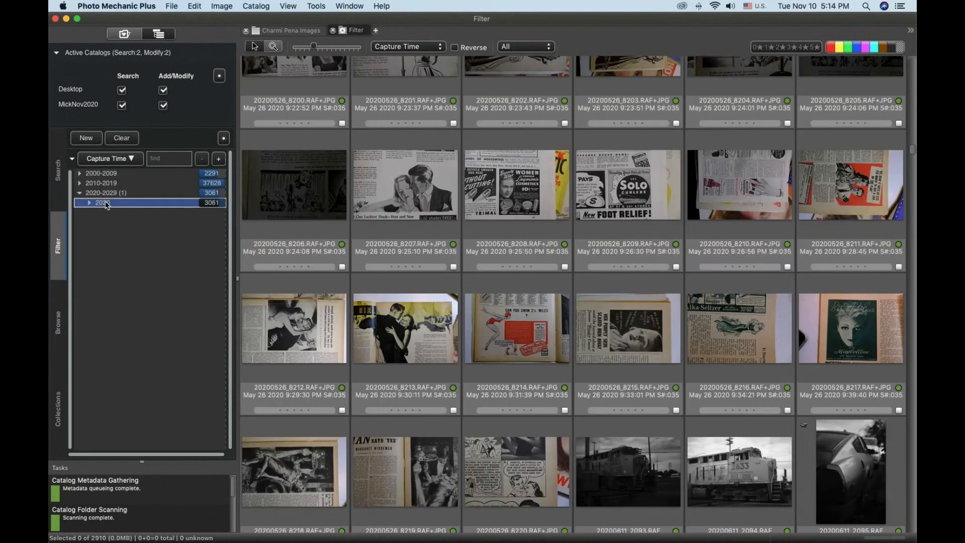
Step: Add a second filter category, set it to Rating, and narrow the 2020 photos to those rated three stars
scroll(333, 187, down, 3)
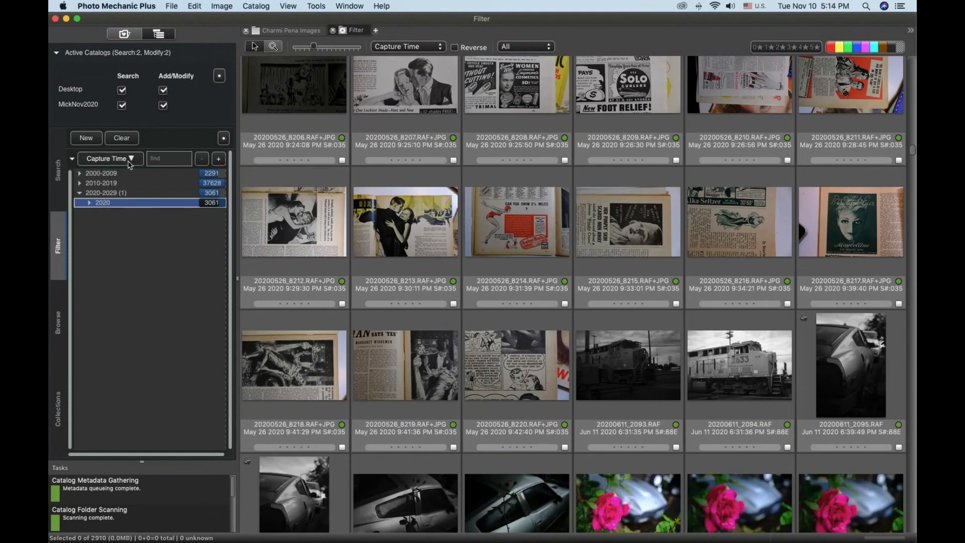
click(219, 160)
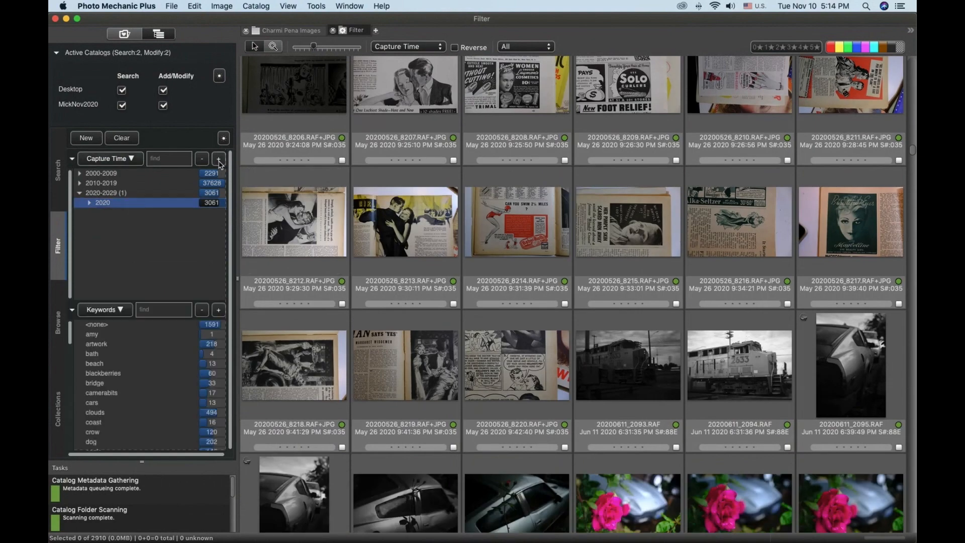
click(107, 311)
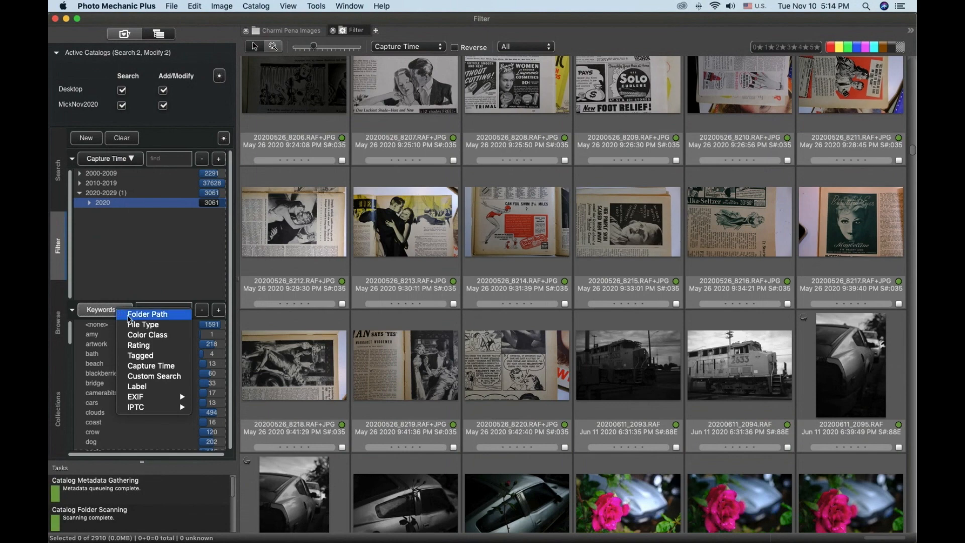
click(138, 335)
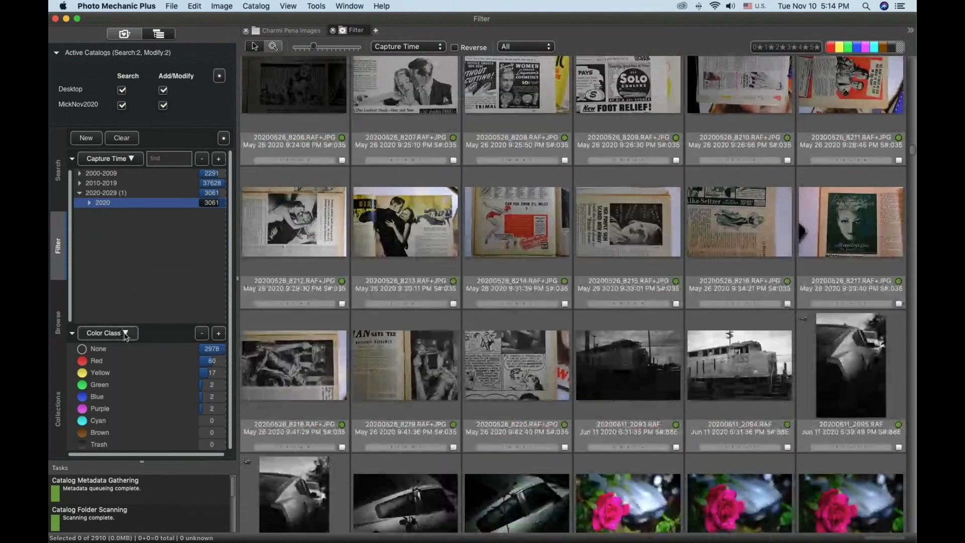
click(125, 335)
click(146, 369)
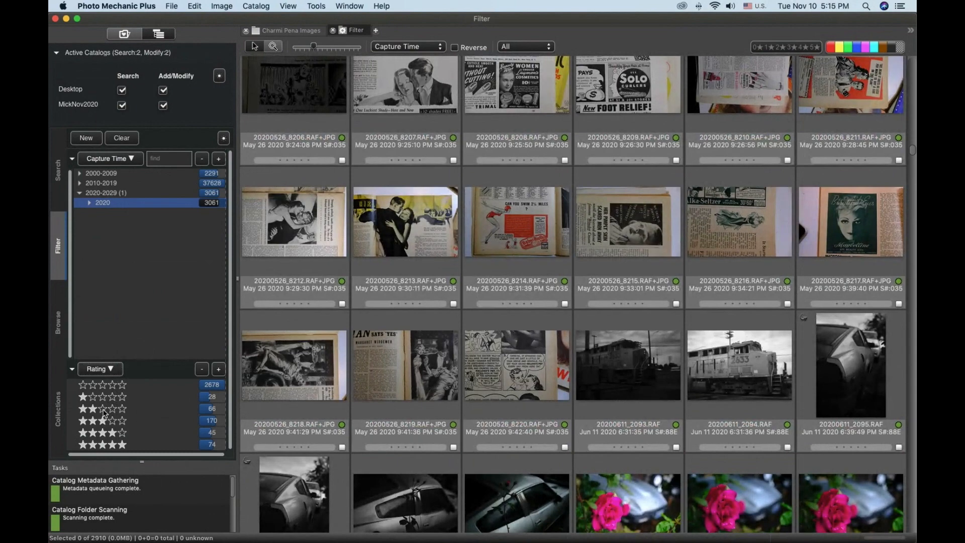
click(104, 412)
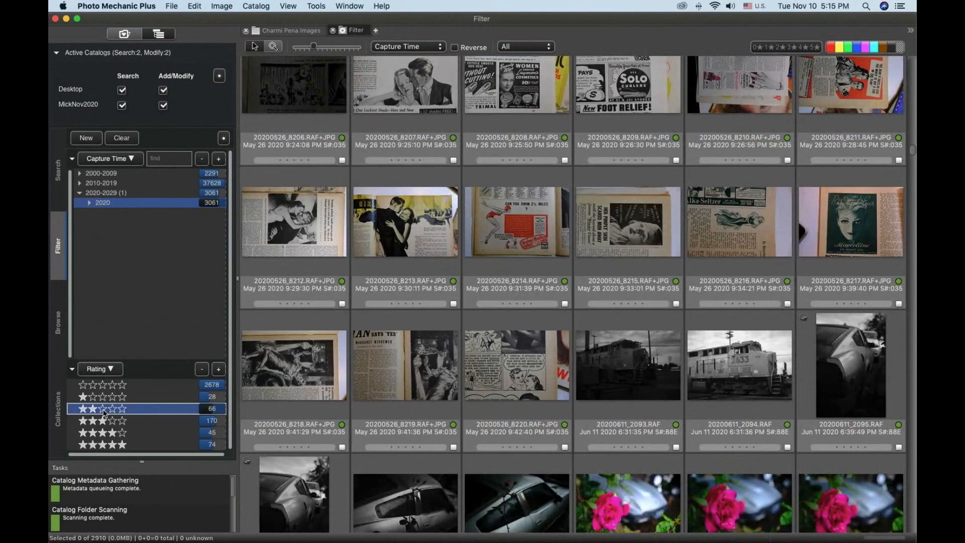
click(104, 423)
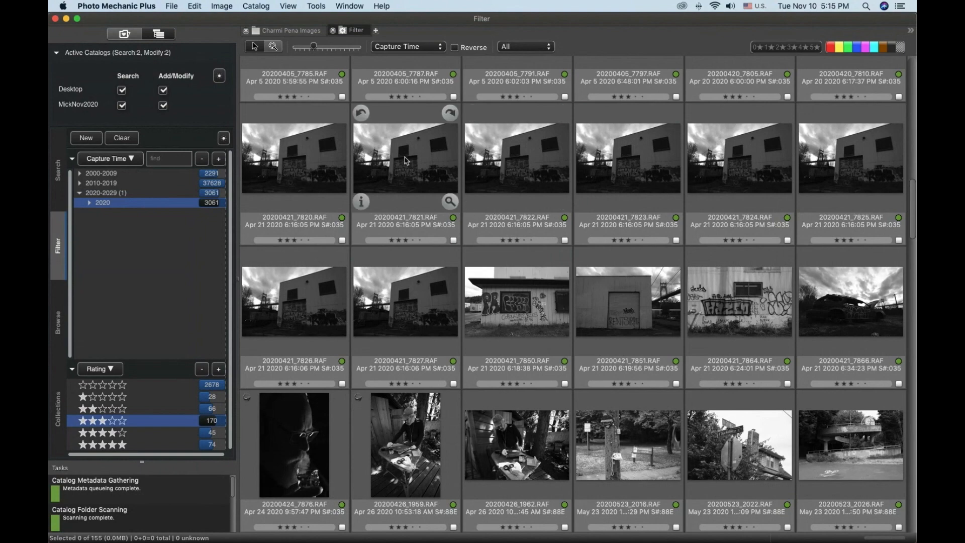
Step: View the IPTC metadata of the graffiti photo 20200421_7850.RAF and close it without editing
click(511, 315)
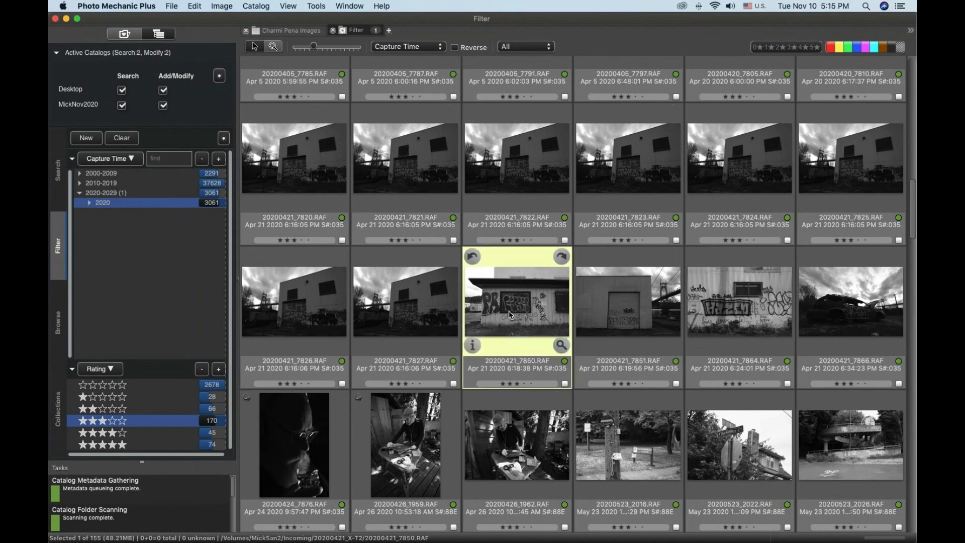
key(super+i)
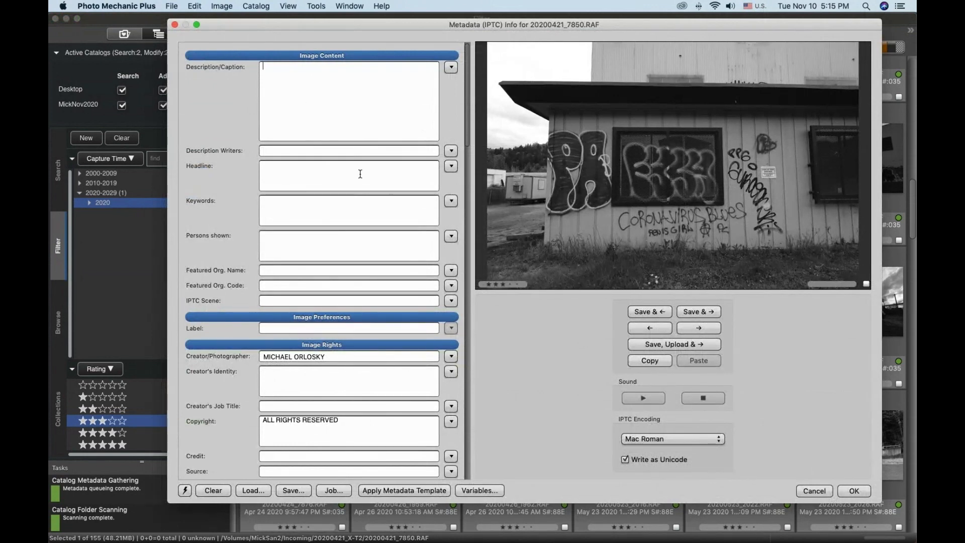
click(174, 24)
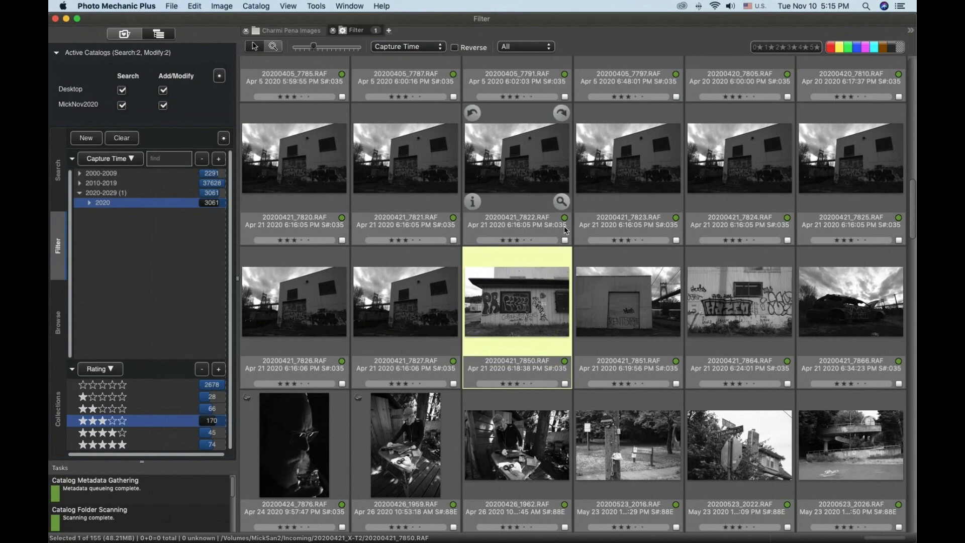
Step: Reveal the three-star dragon relief photo 20200404_7746.RAF in Finder, and close the Finder window
scroll(628, 251, down, 5)
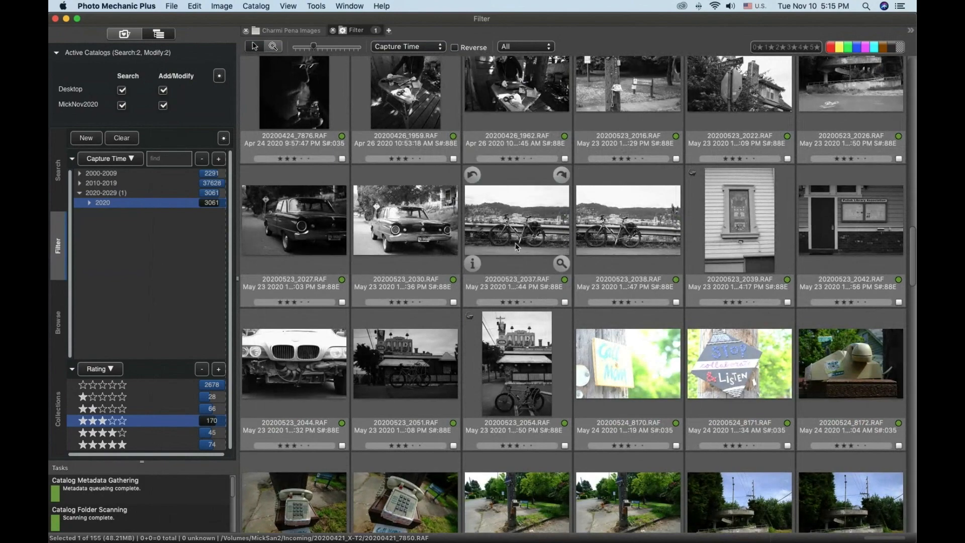
scroll(516, 246, up, 15)
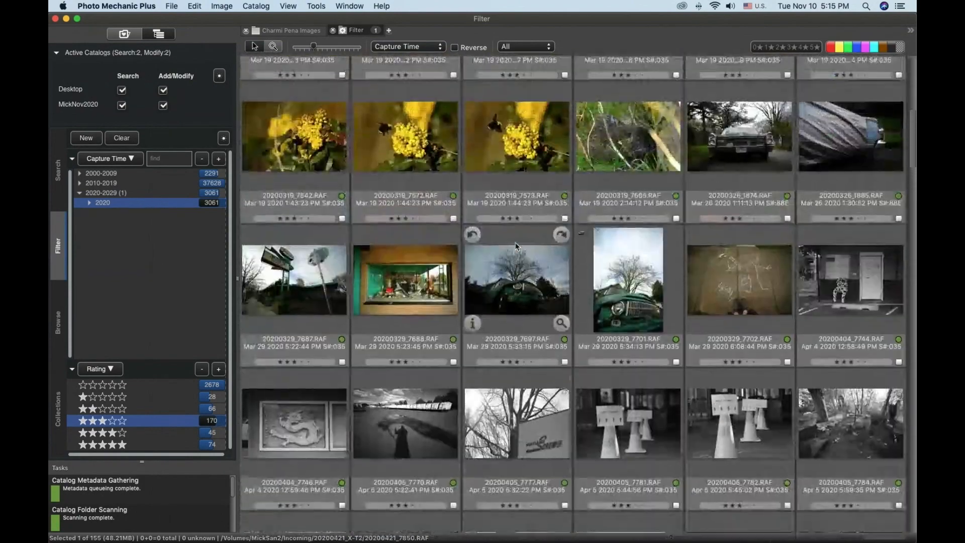
scroll(517, 246, up, 1)
scroll(516, 246, down, 6)
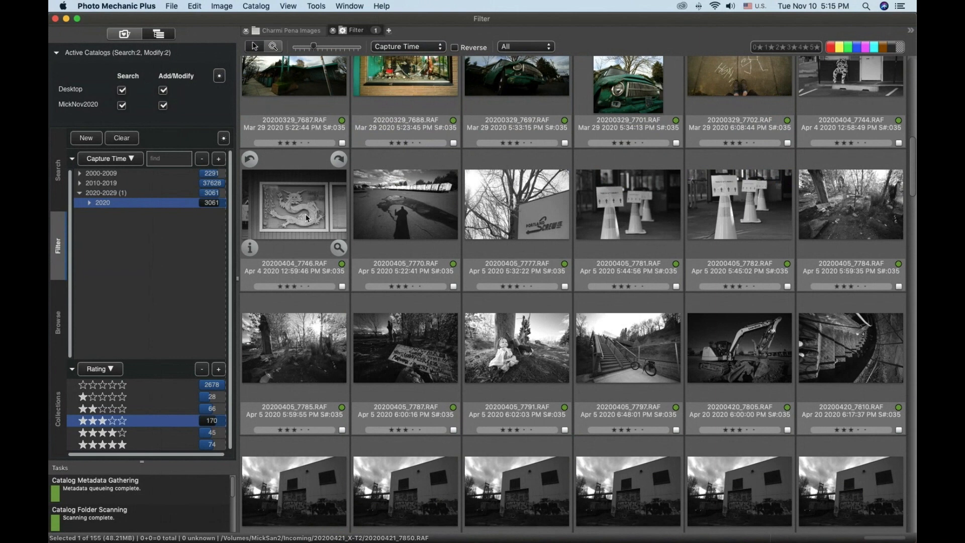
scroll(308, 218, down, 1)
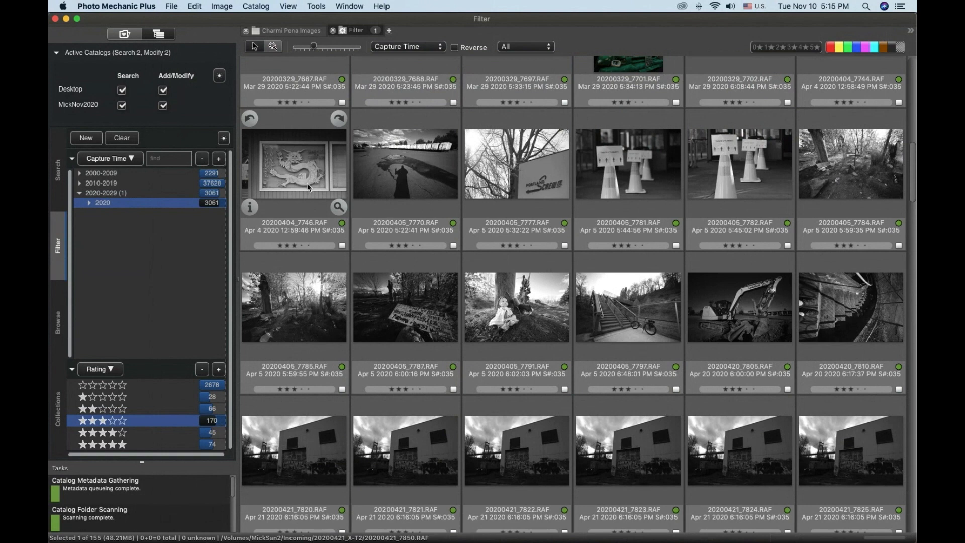
click(311, 188)
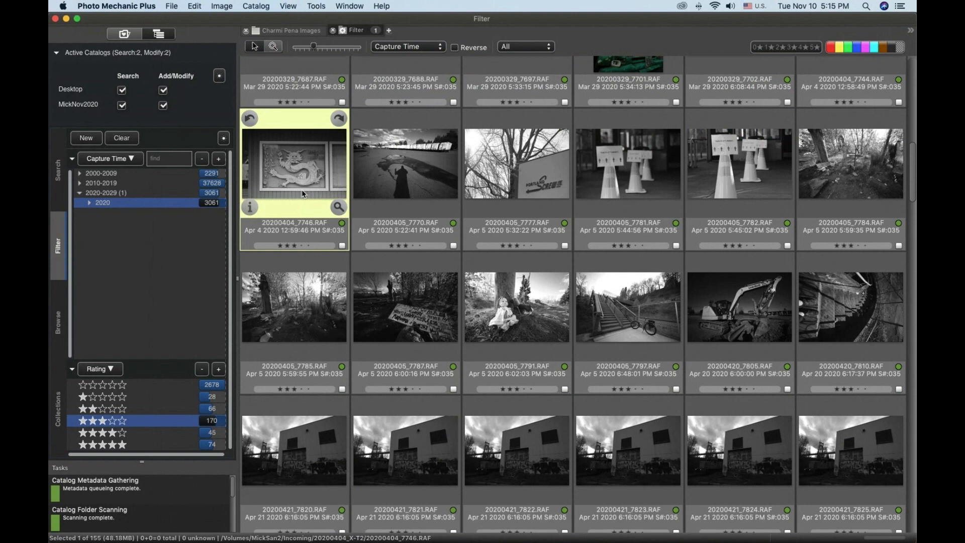
right_click(301, 189)
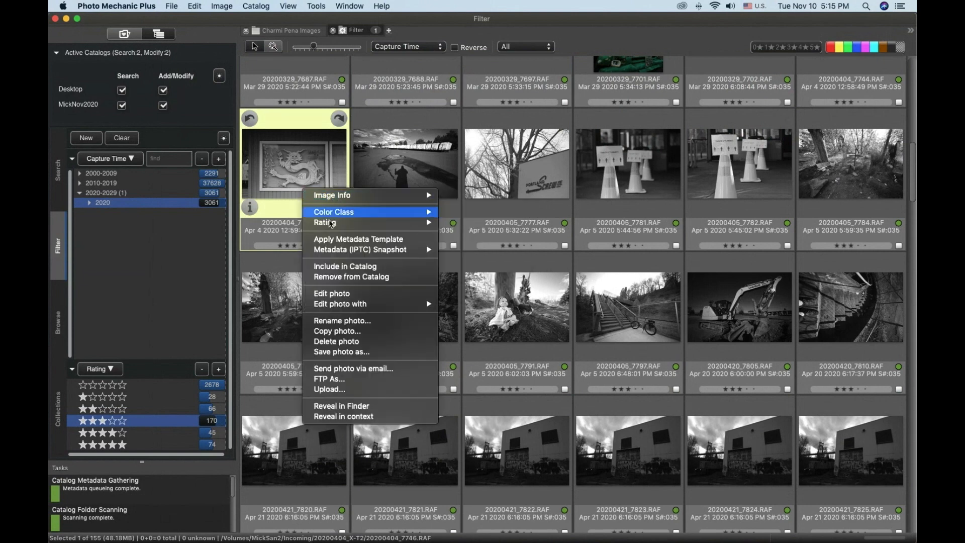
click(366, 406)
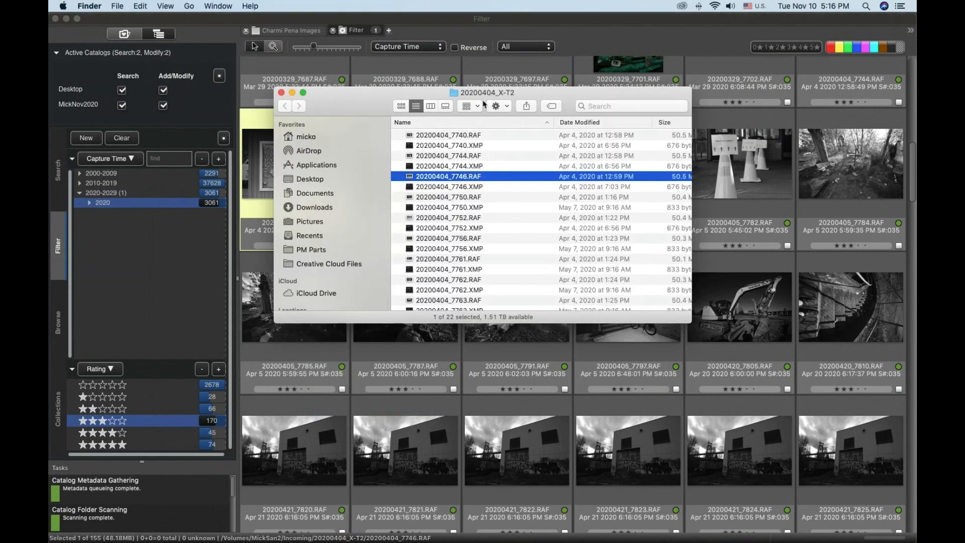
click(281, 93)
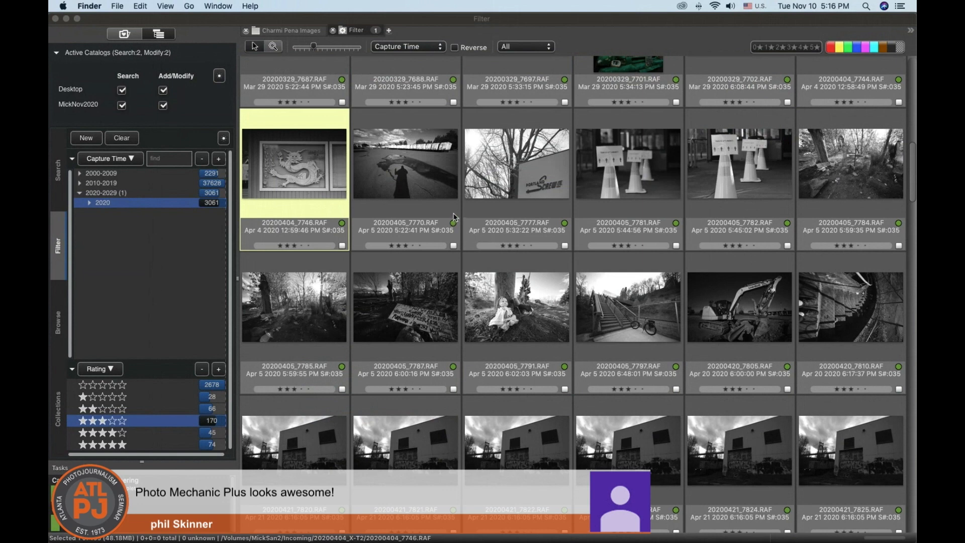
Step: Look through more of the three-star 2020 photos and collapse the Capture Time filter section
scroll(426, 265, down, 3)
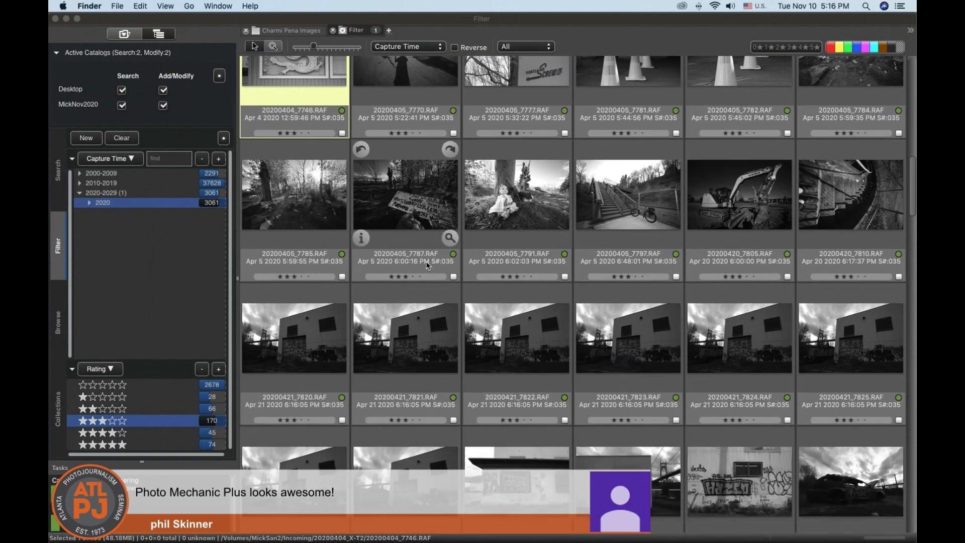
scroll(424, 262, down, 5)
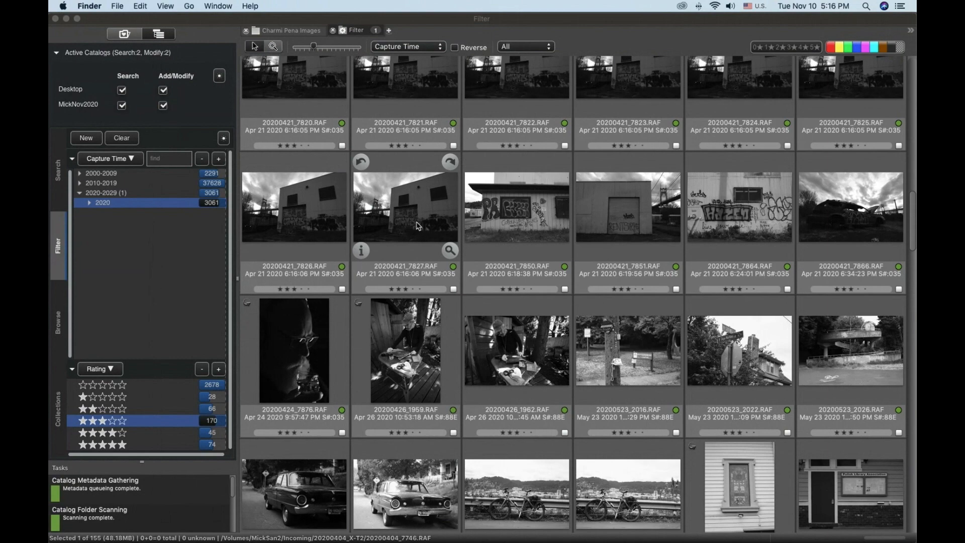
scroll(422, 234, down, 3)
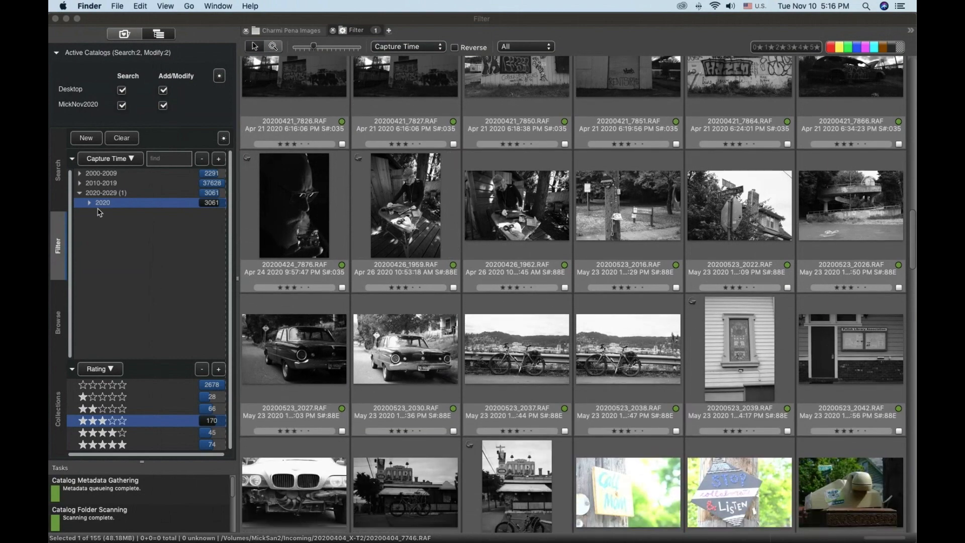
click(81, 194)
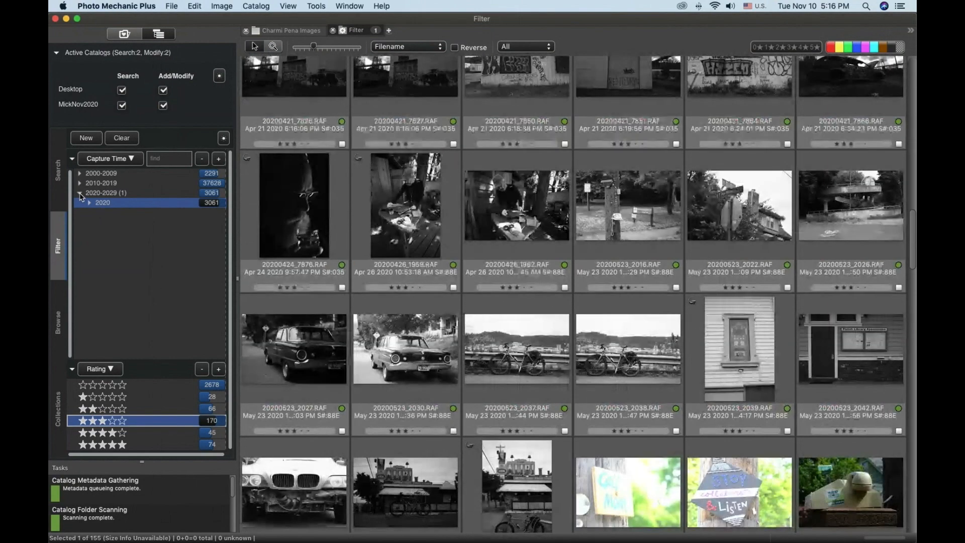
click(73, 160)
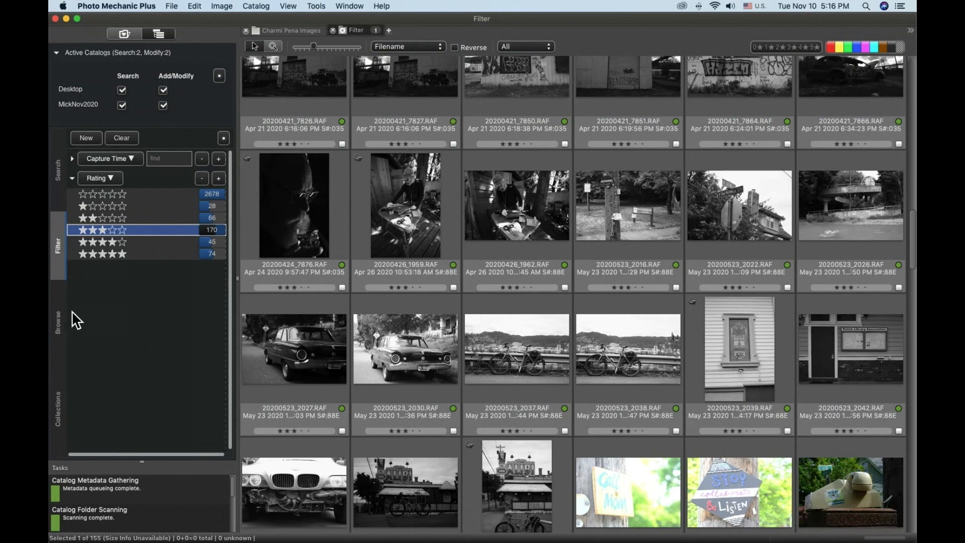
Step: Switch to browsing the catalogs by category, inspect the listed file types, and collapse the File Type category
click(65, 336)
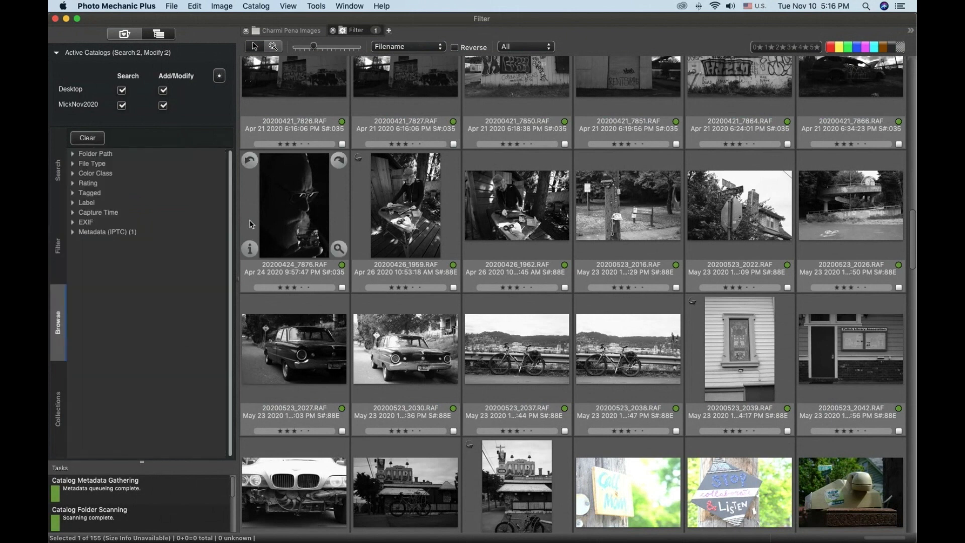
click(73, 164)
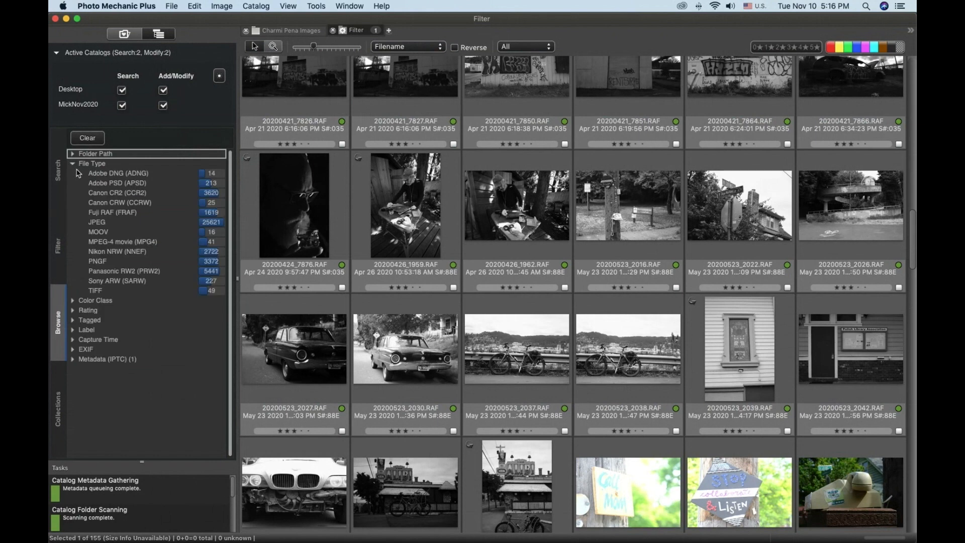
click(73, 164)
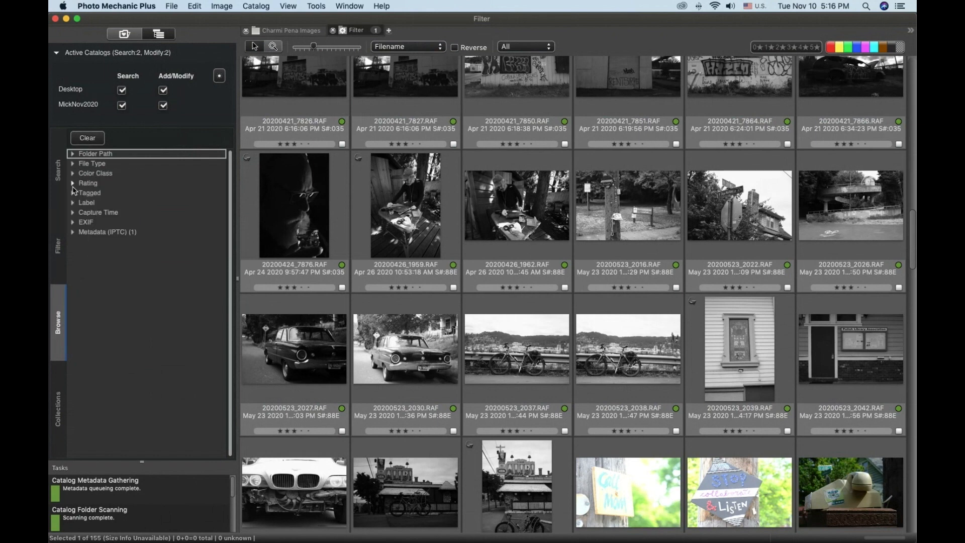
Step: Browse the catalogs by Rating to show all five-star photos, and collapse the Rating category
click(73, 184)
click(131, 255)
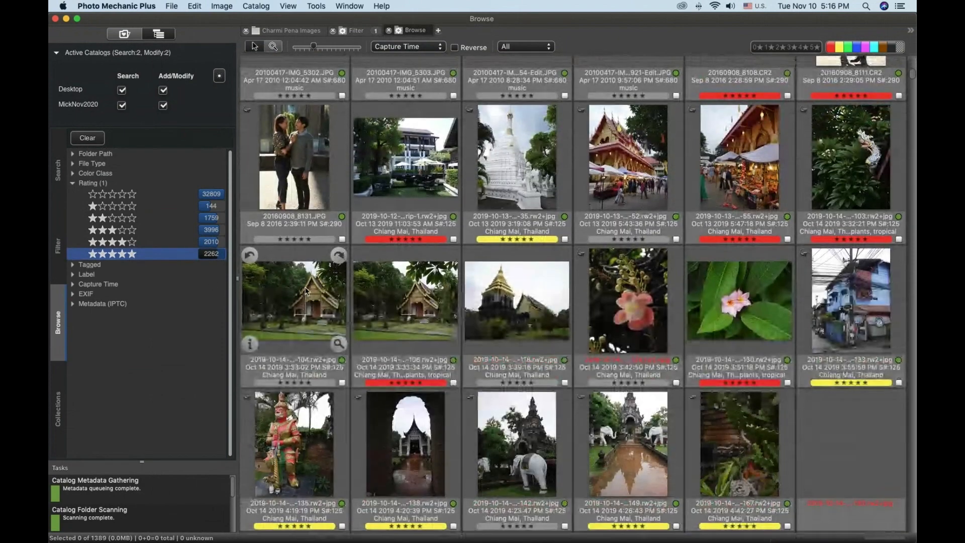
scroll(306, 291, down, 3)
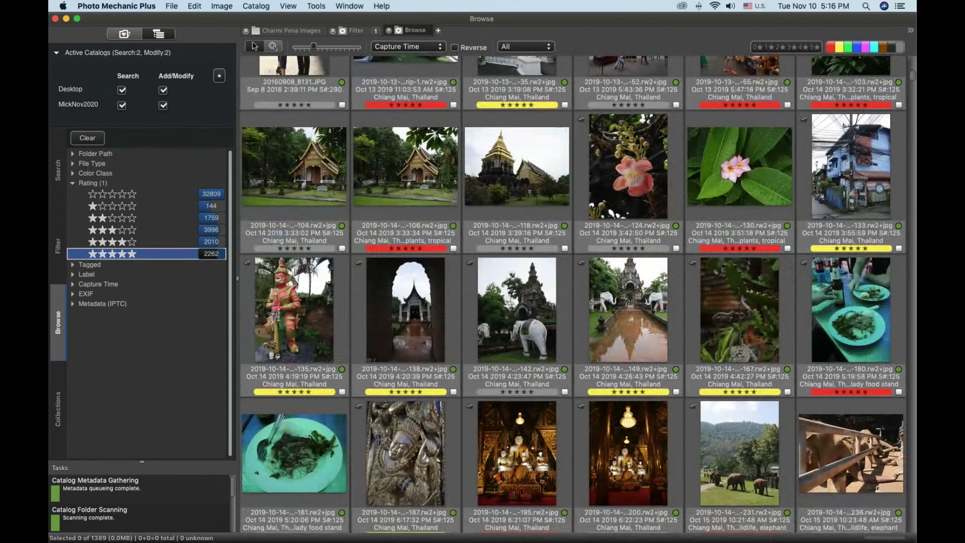
click(74, 184)
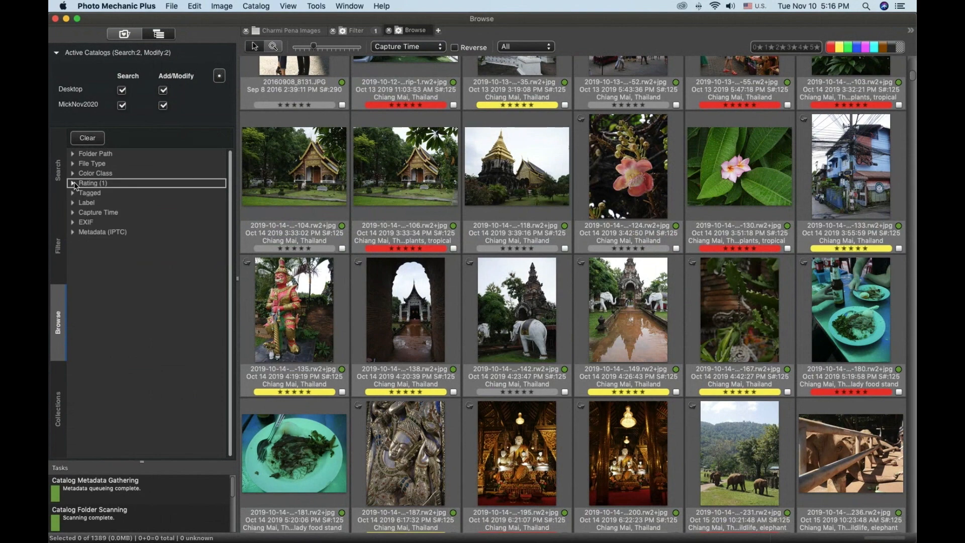
Step: Switch to catalog searching, open the example searches, and examine the sample queries for fields, ratings, locations and dates
click(59, 173)
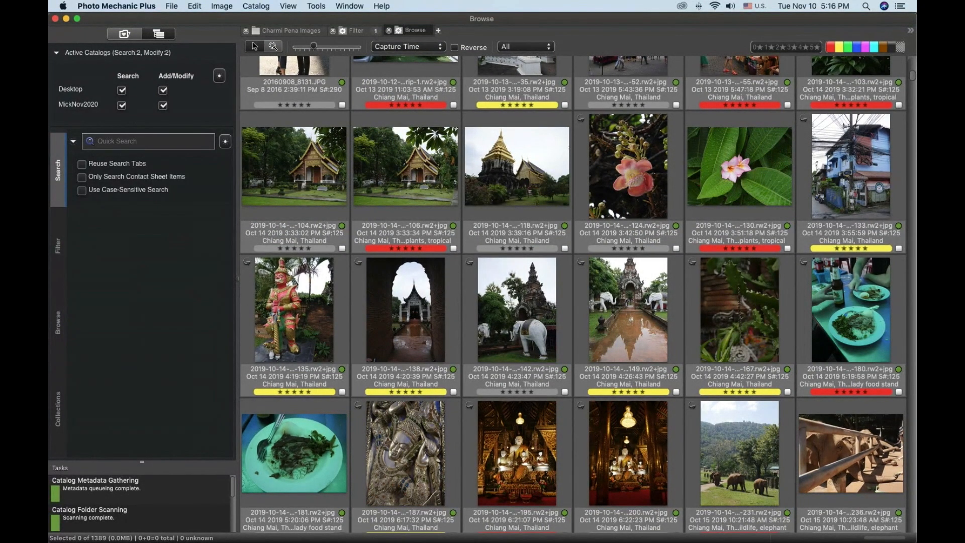
click(127, 136)
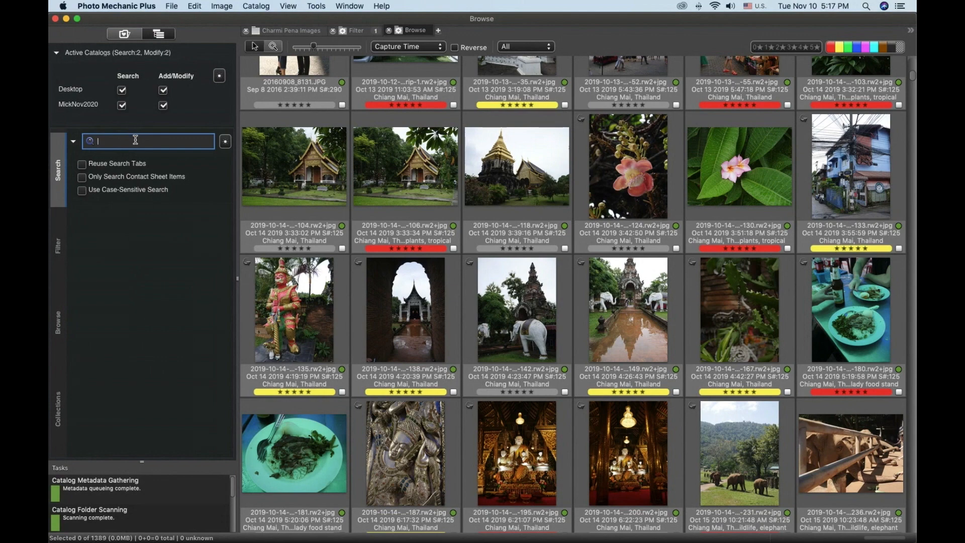
click(226, 142)
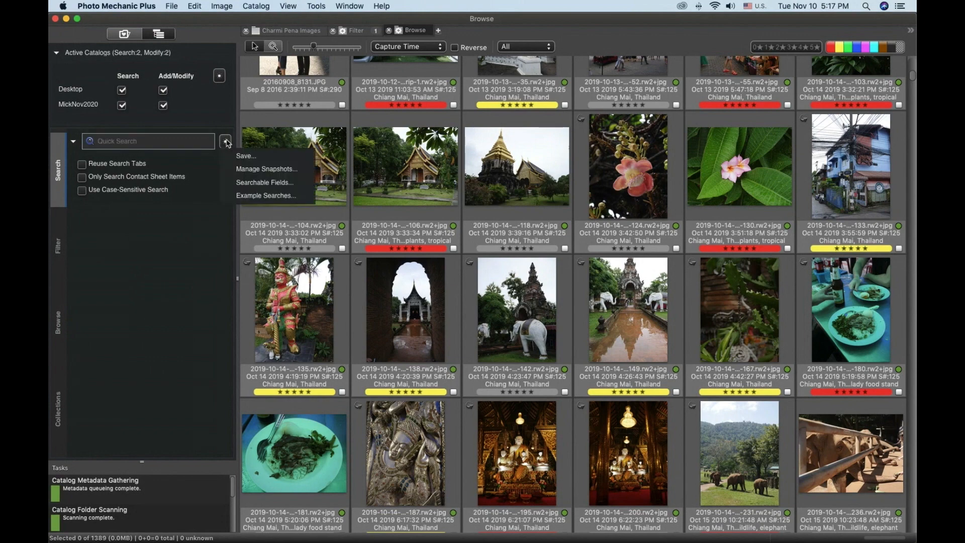
click(280, 198)
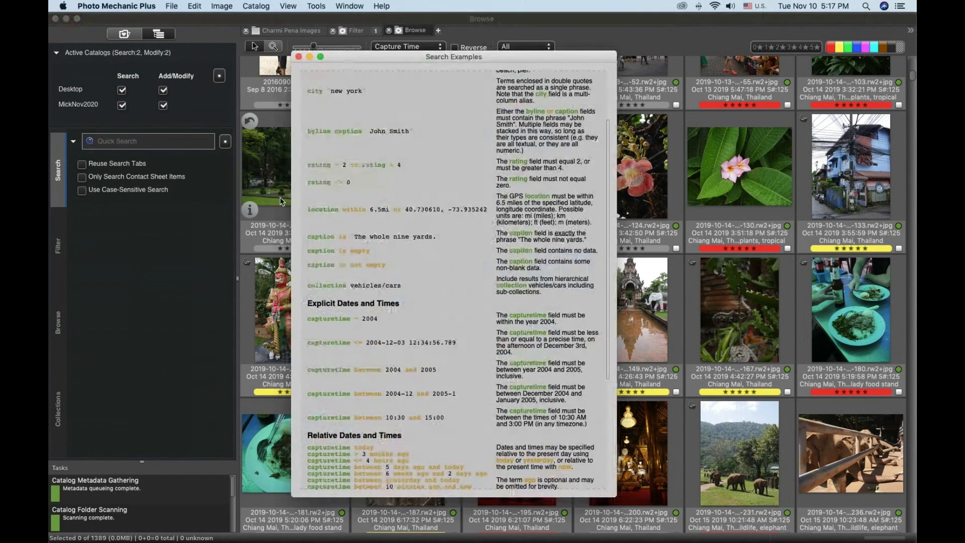
drag(382, 58, 363, 63)
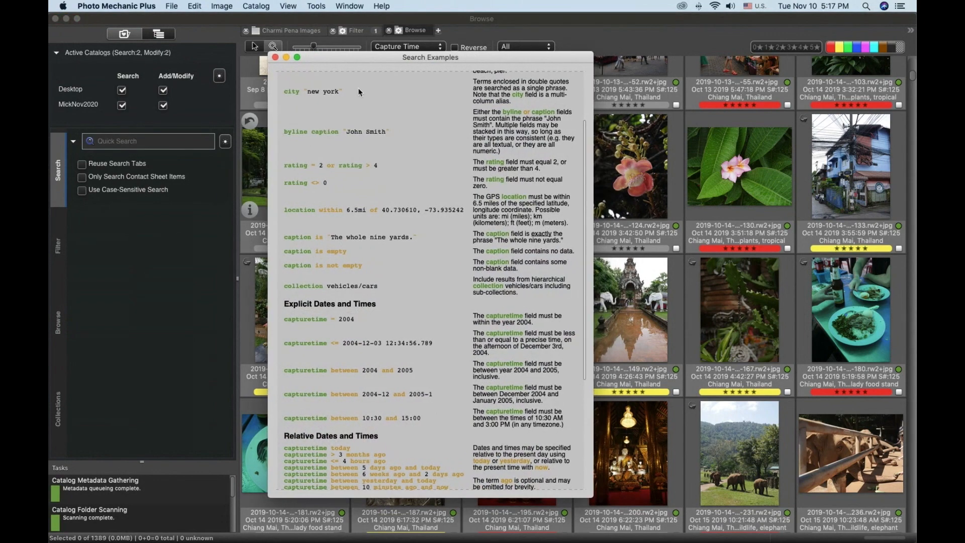
scroll(375, 142, down, 3)
scroll(375, 142, up, 6)
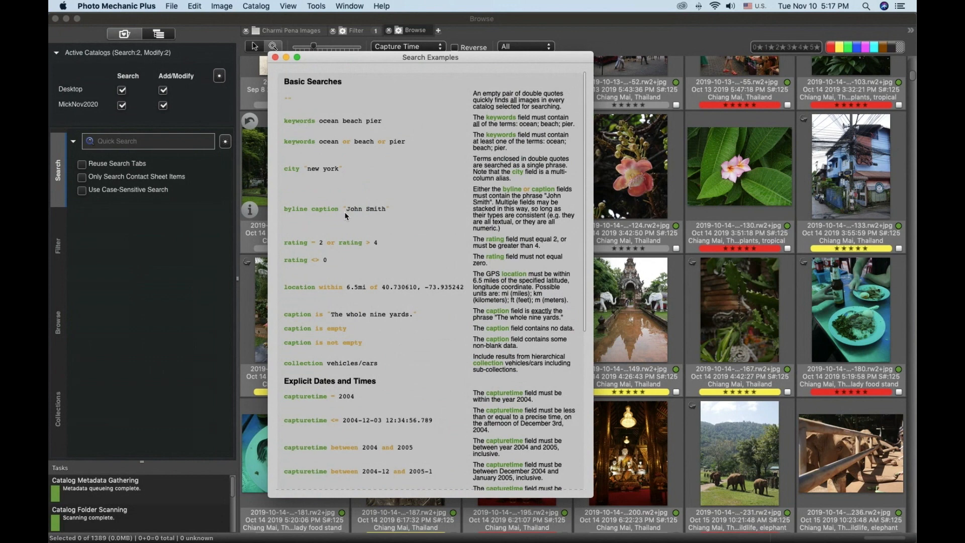
Step: Examine the remaining example searches for explicit dates, relative dates and advanced syntax, and close the examples
scroll(338, 213, down, 5)
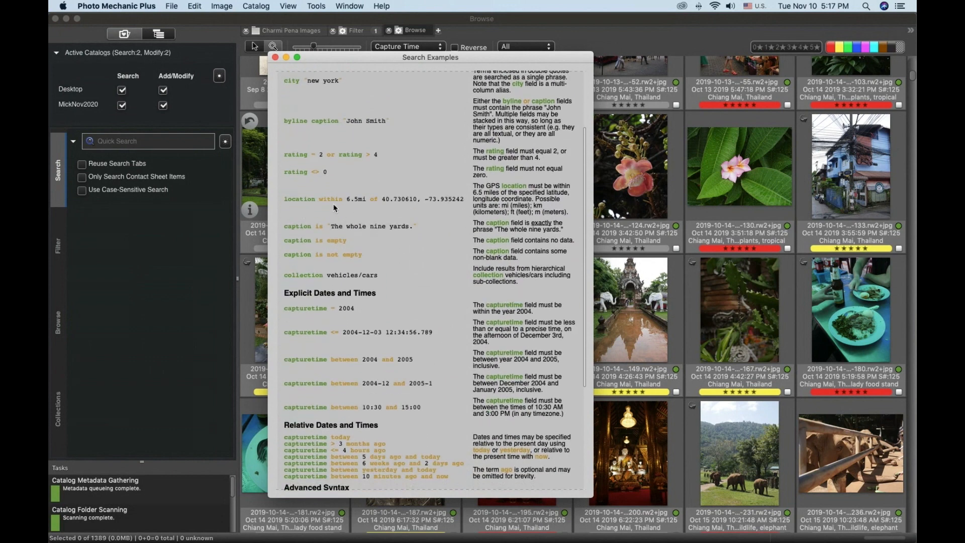
scroll(335, 210, down, 3)
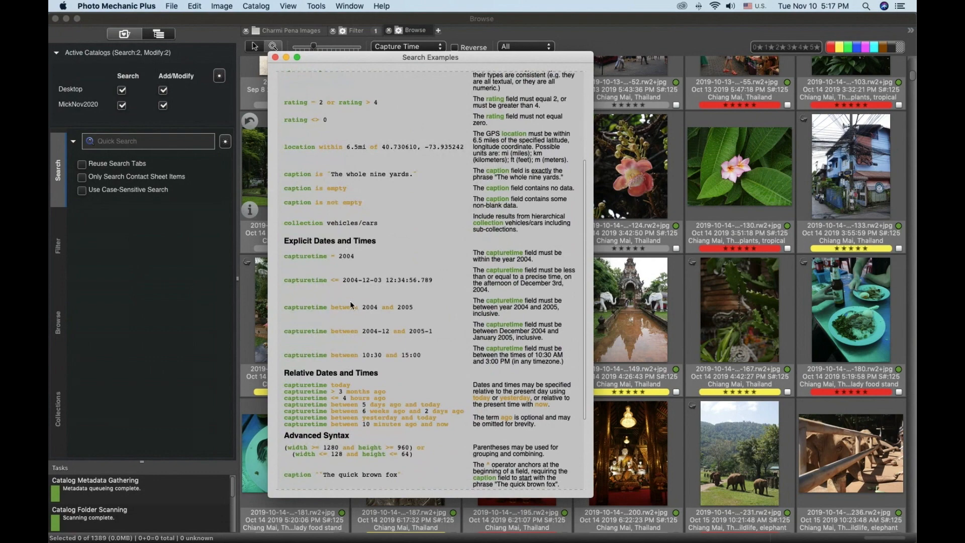
scroll(348, 306, down, 2)
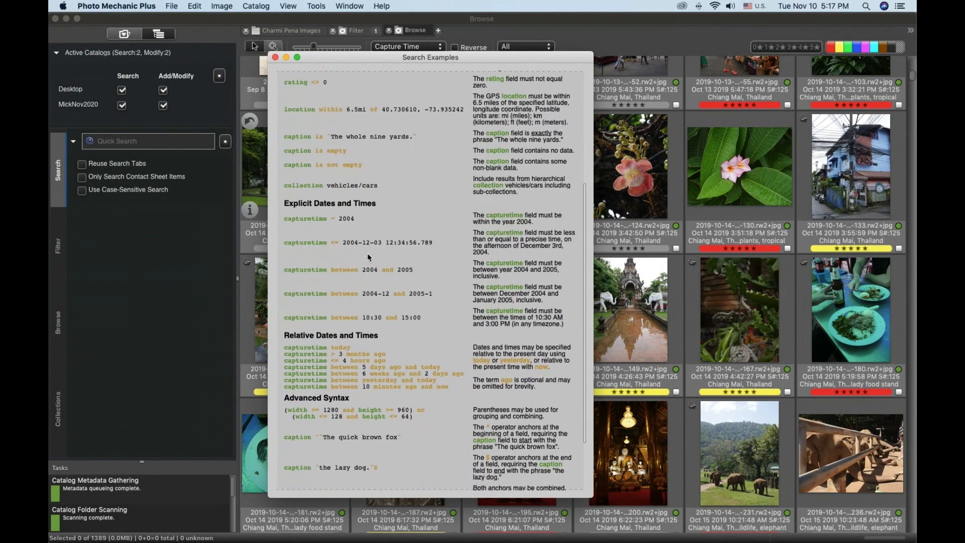
scroll(368, 257, down, 4)
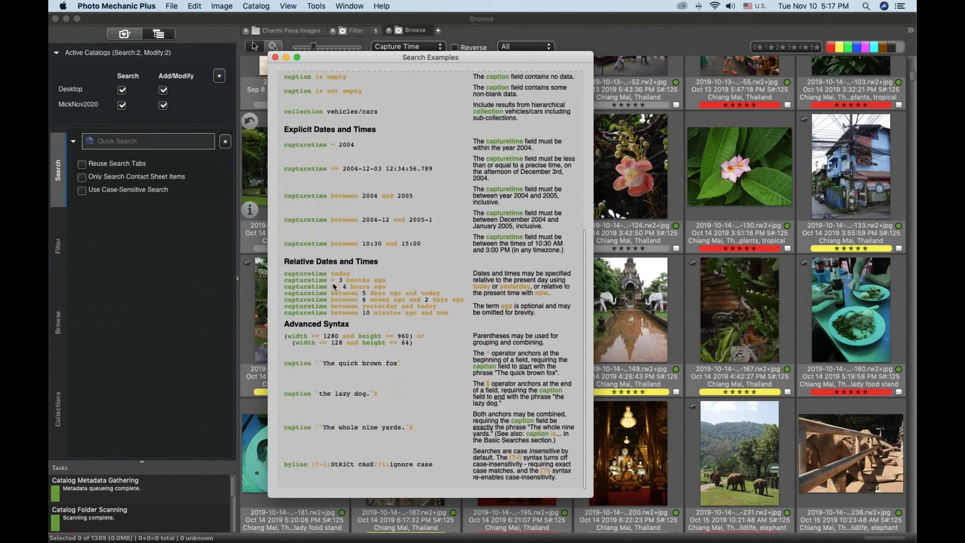
click(275, 57)
Step: Search the active catalogs with the query "keywords music rating >3"
click(103, 139)
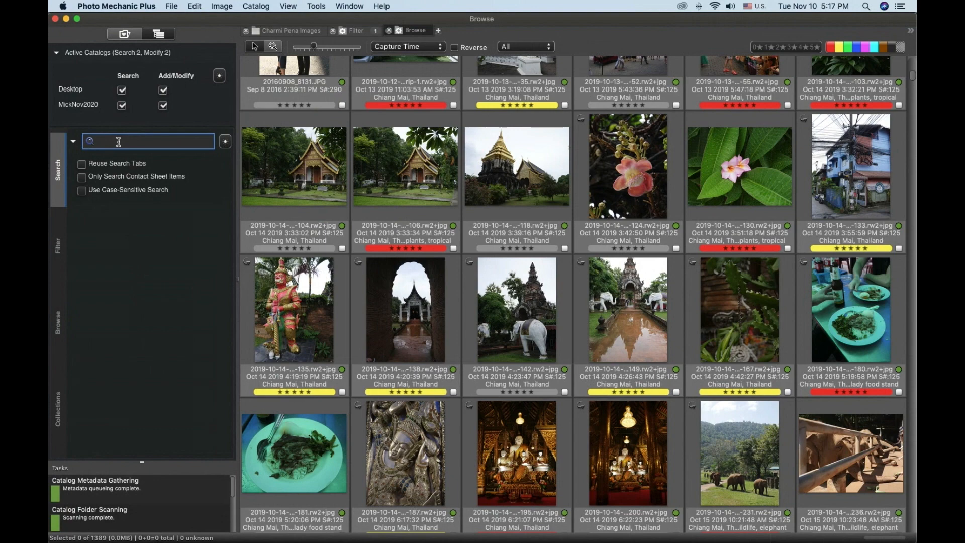
text(keywords music rating >3)
key(Return)
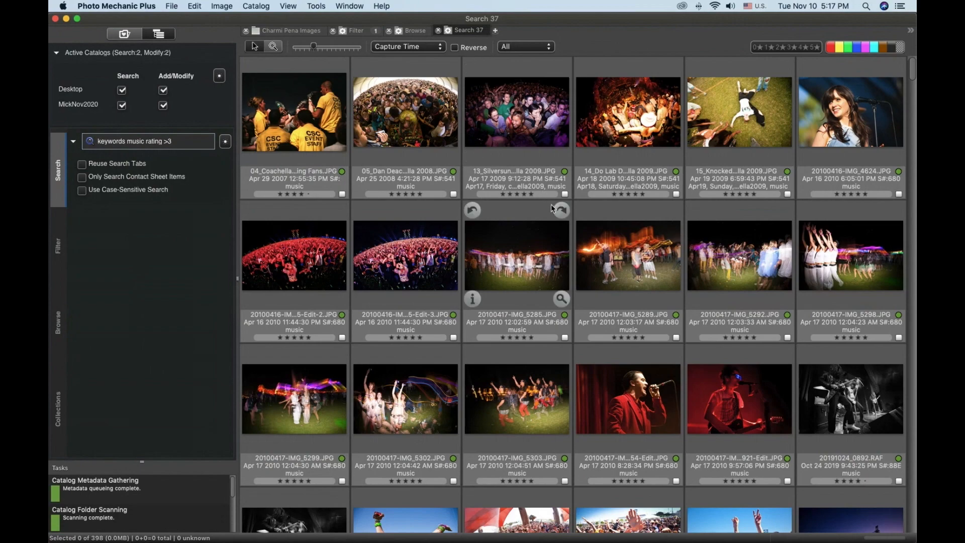
Step: Look through the music photos rated above three stars from both catalogs
scroll(553, 209, down, 10)
scroll(554, 208, down, 15)
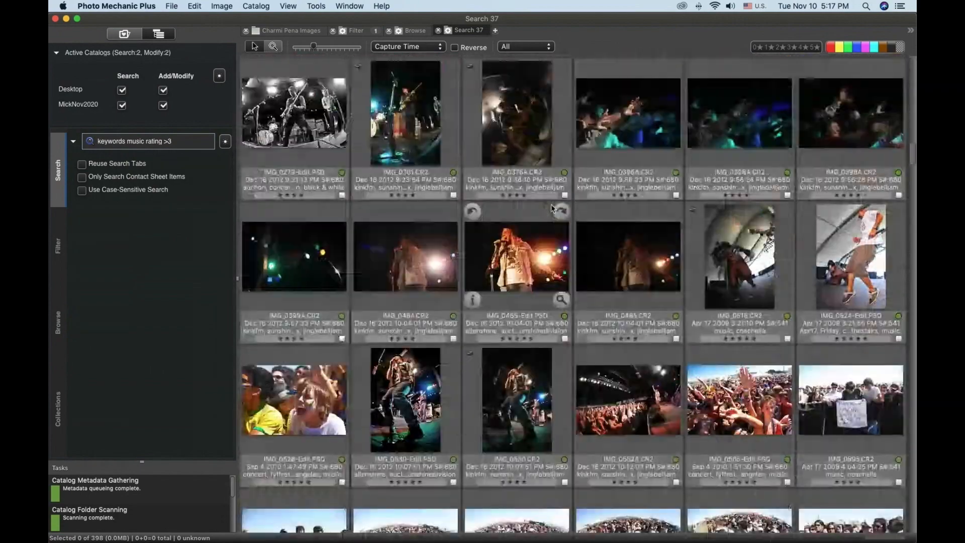
scroll(553, 209, down, 10)
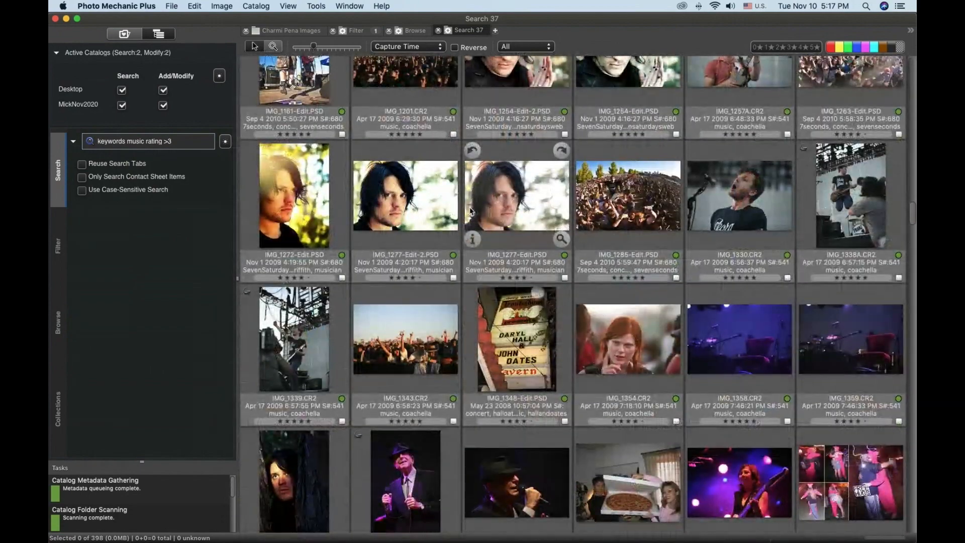
scroll(472, 211, down, 10)
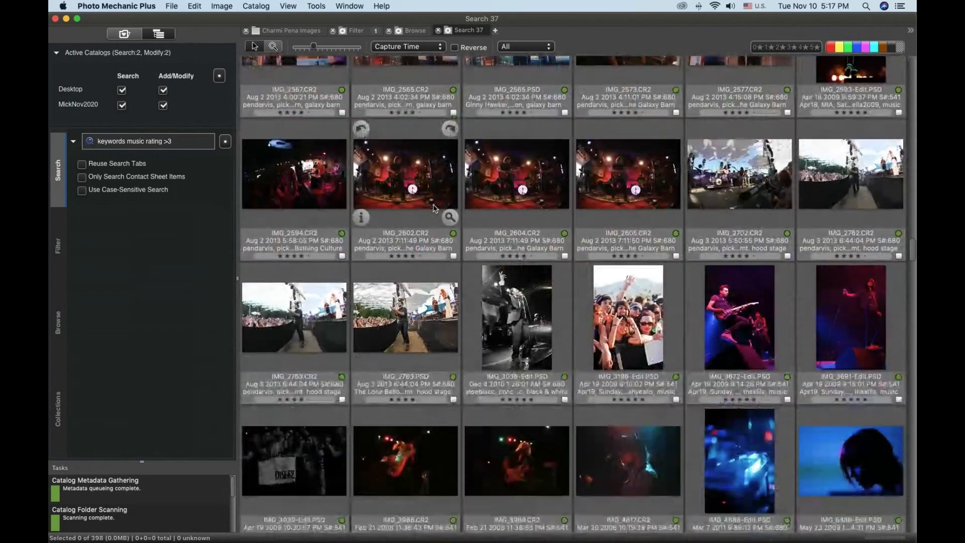
scroll(442, 201, down, 8)
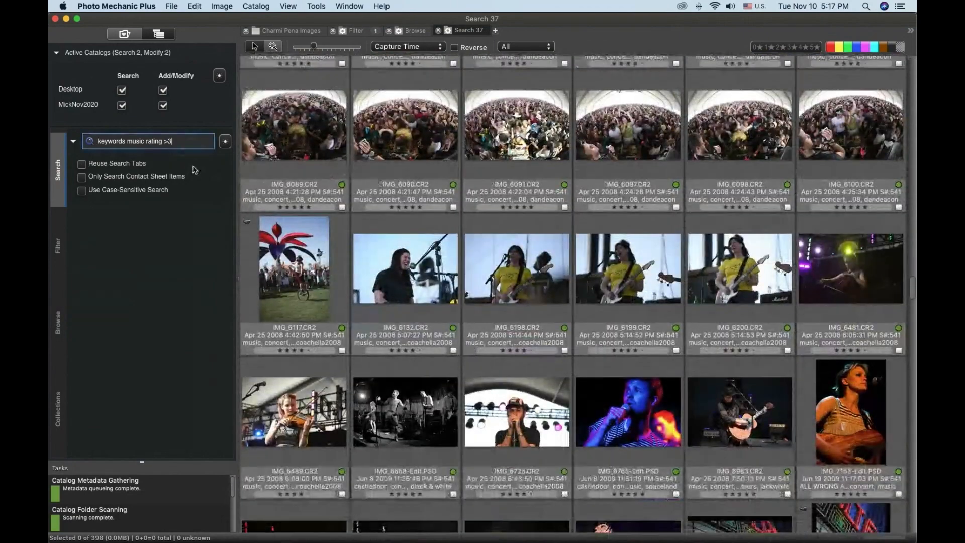
scroll(459, 214, down, 4)
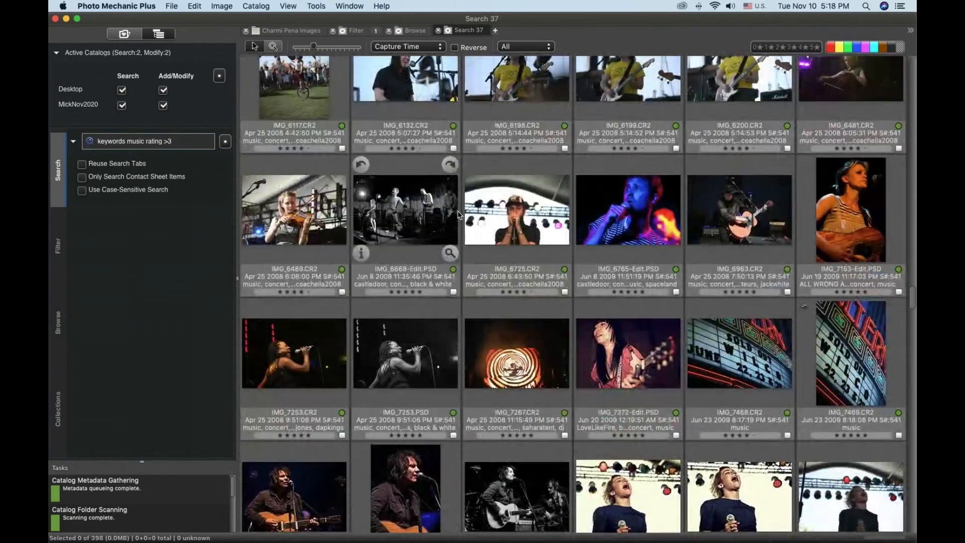
scroll(436, 215, down, 10)
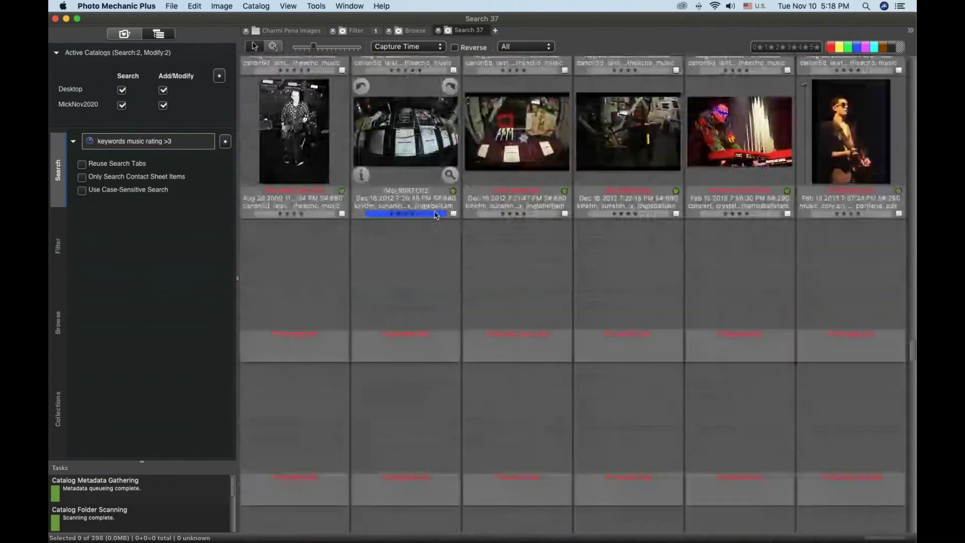
scroll(432, 219, up, 5)
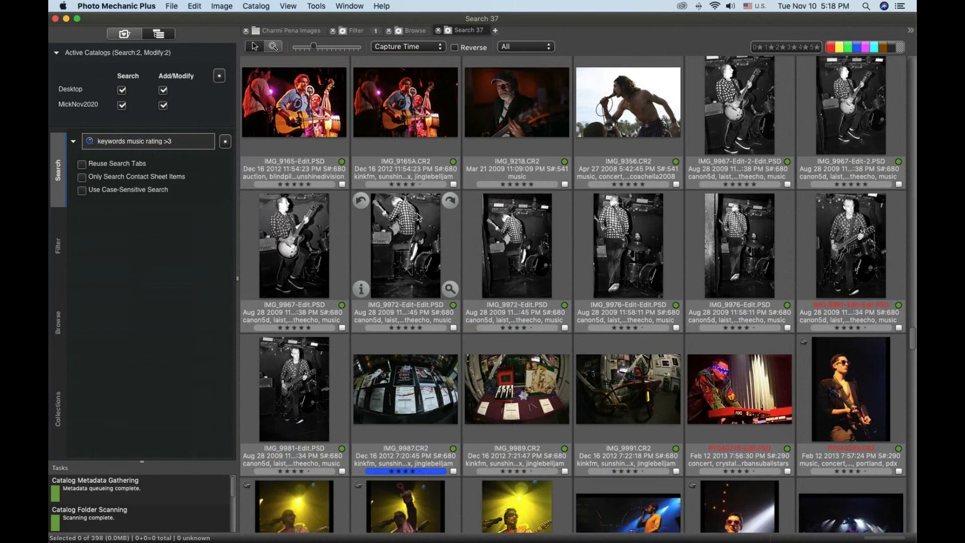
scroll(419, 218, up, 8)
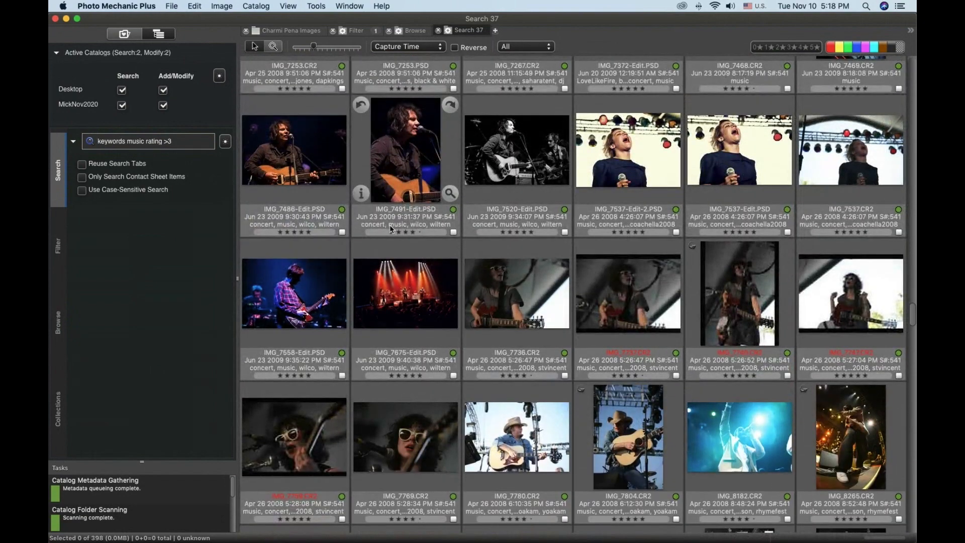
scroll(391, 224, down, 2)
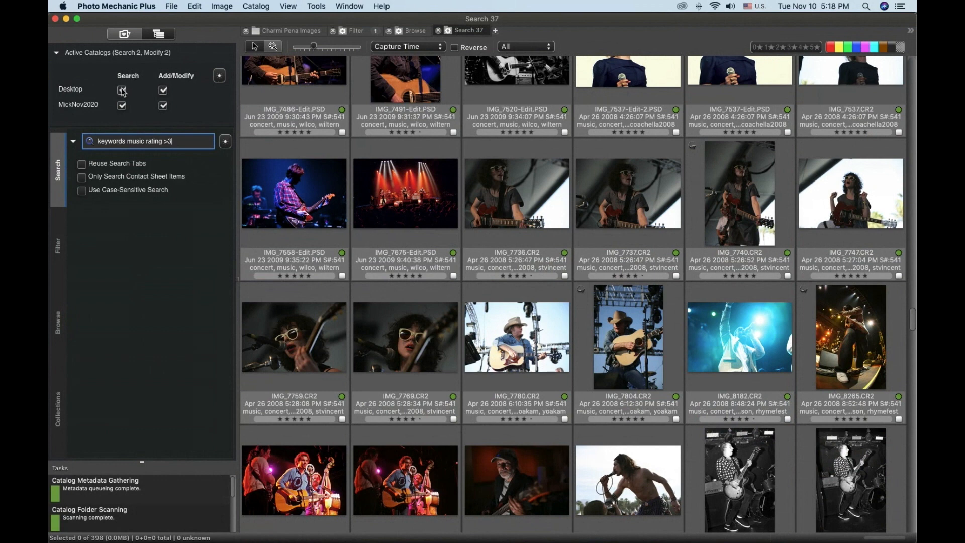
Step: Exclude the MickNov2020 catalog from searching and modifying, and rerun the music search on the Desktop catalog only
click(163, 105)
click(122, 105)
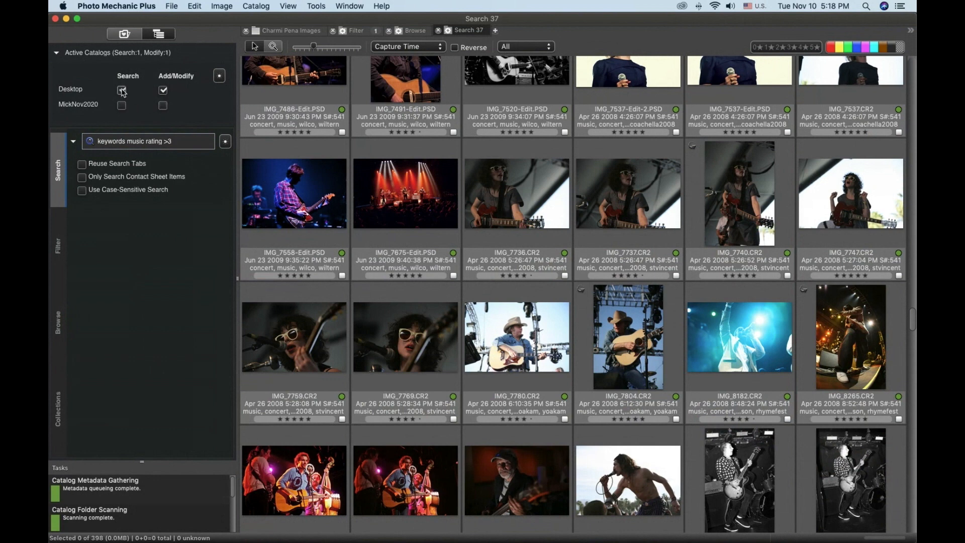
click(189, 145)
key(Return)
mouse_move(254, 125)
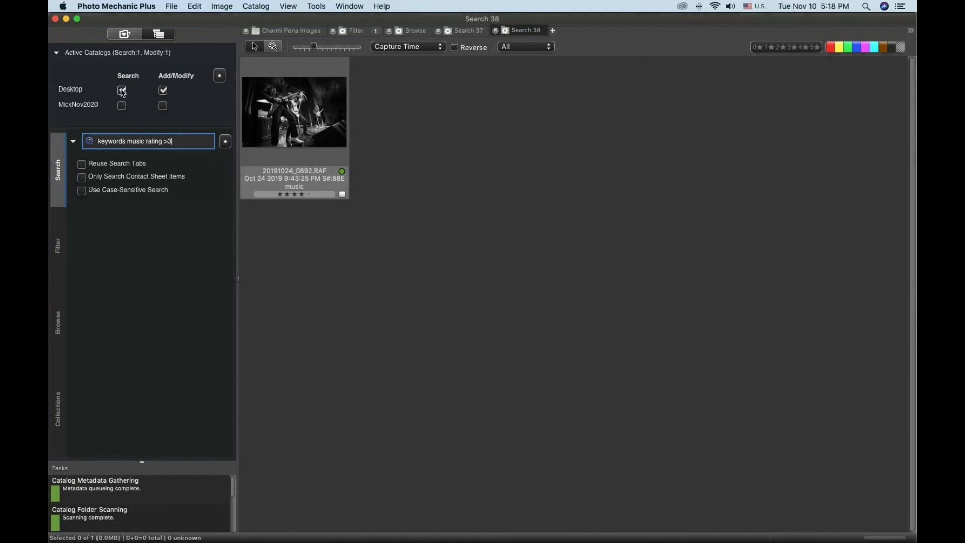
Step: Make MickNov2020 the only catalog included in searches and rerun the "keywords music rating >3" query
click(122, 90)
click(122, 106)
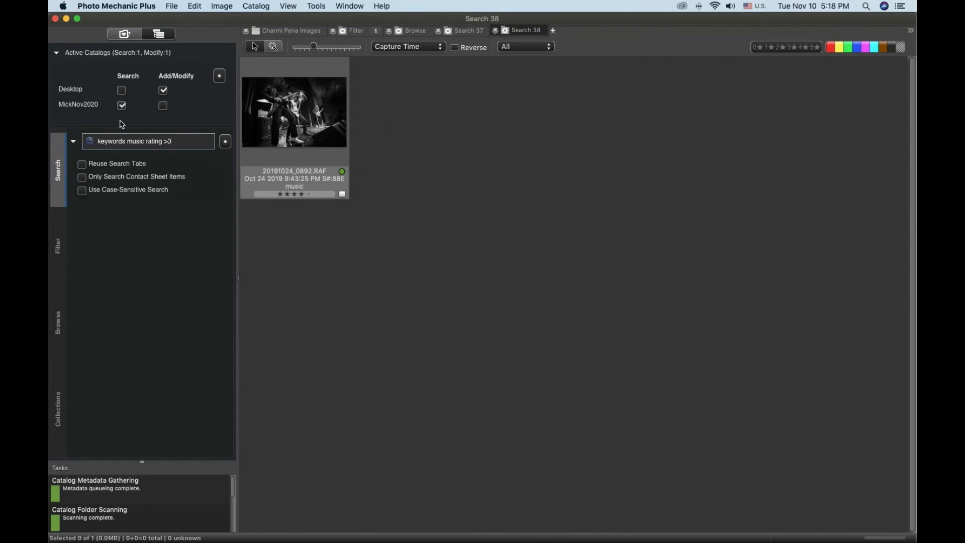
click(178, 145)
key(Return)
Step: Look through the music photos found in the MickNov2020 catalog
scroll(399, 261, down, 10)
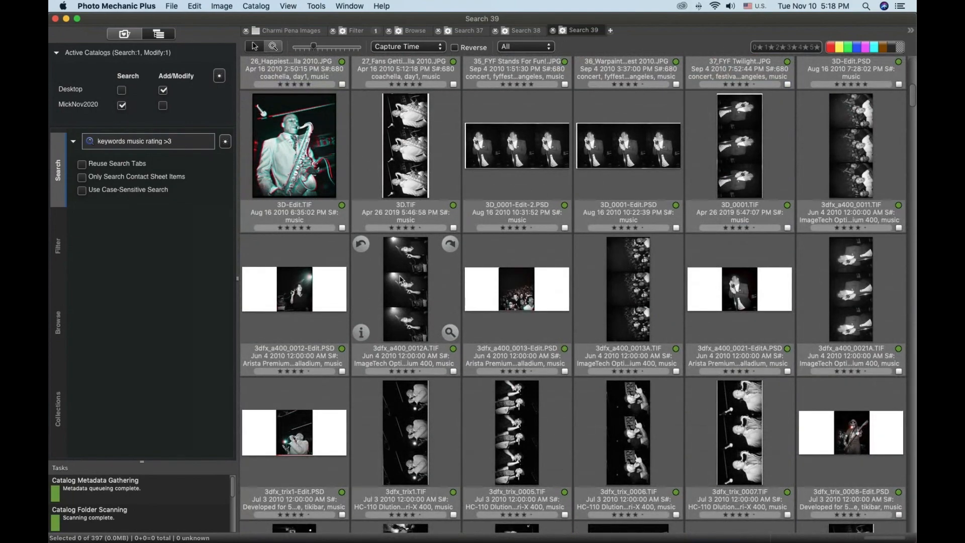
scroll(400, 278, down, 5)
scroll(401, 280, down, 3)
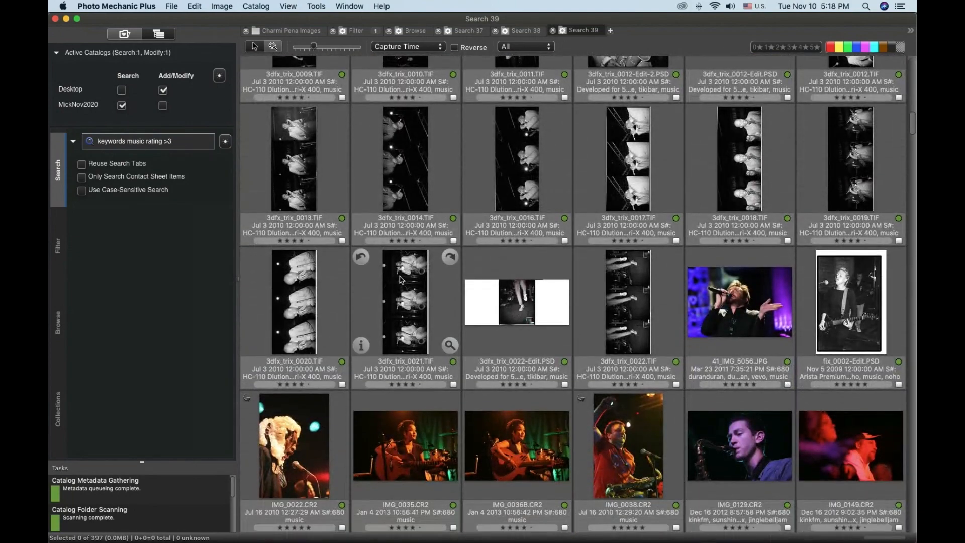
click(193, 141)
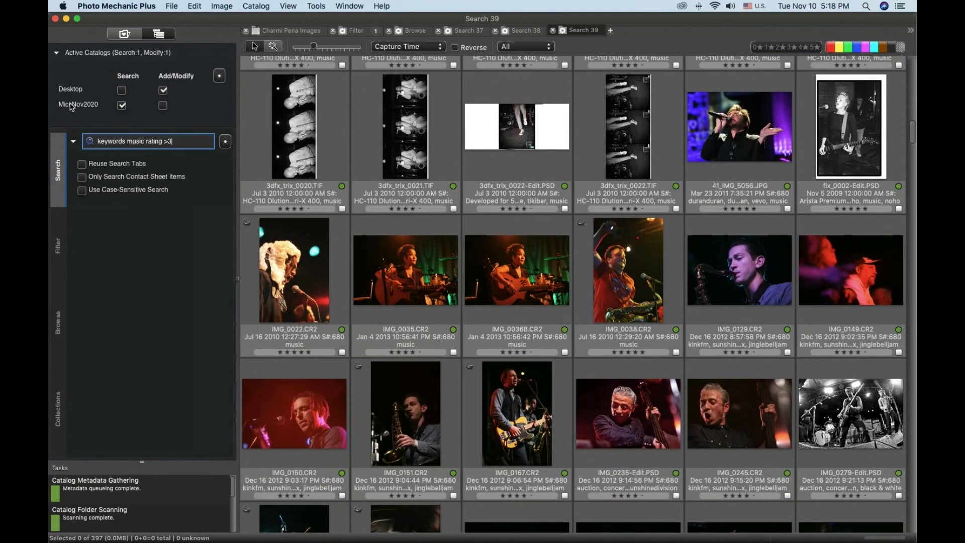
click(121, 105)
scroll(354, 222, down, 5)
scroll(360, 217, down, 20)
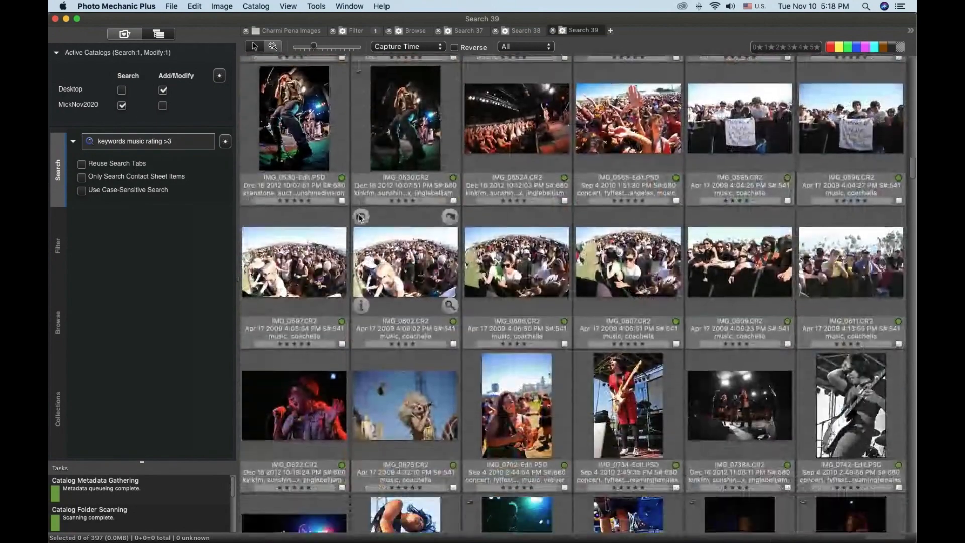
scroll(360, 217, down, 20)
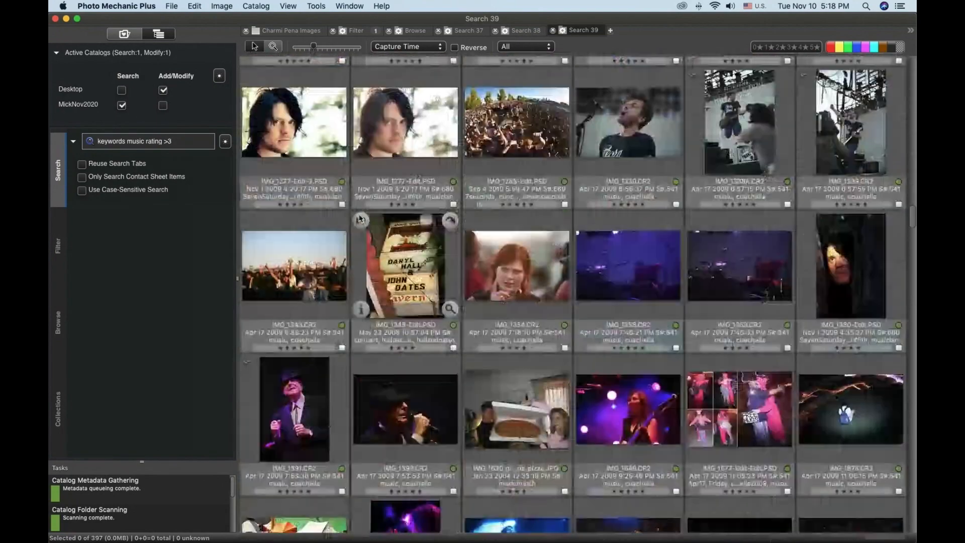
scroll(360, 218, down, 10)
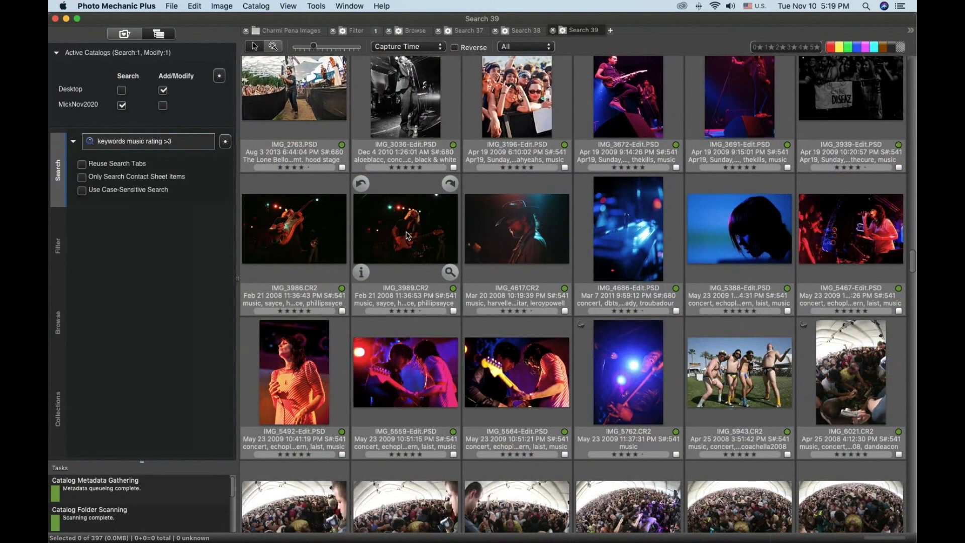
scroll(410, 236, down, 3)
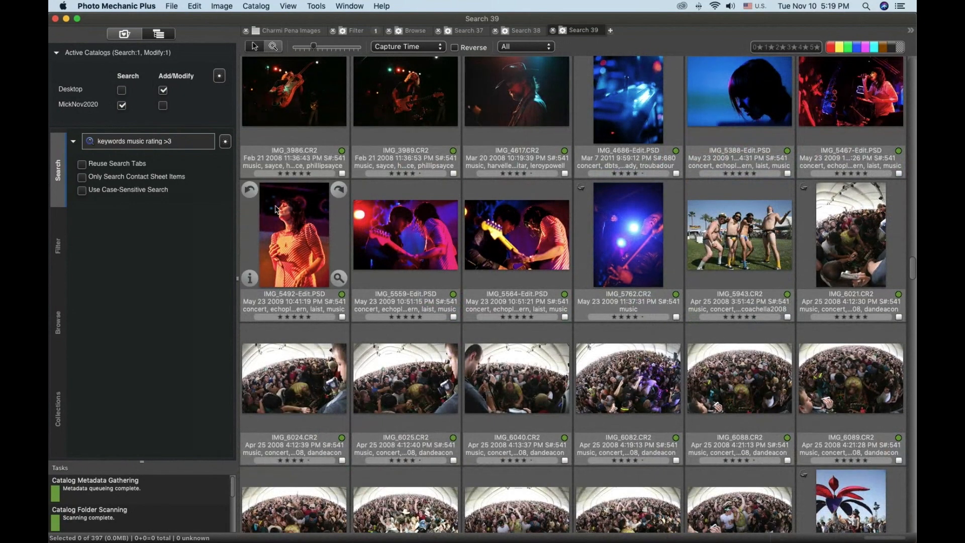
Step: Save the current catalog search as a snapshot named "Music 3 +" and recall that saved search
click(53, 380)
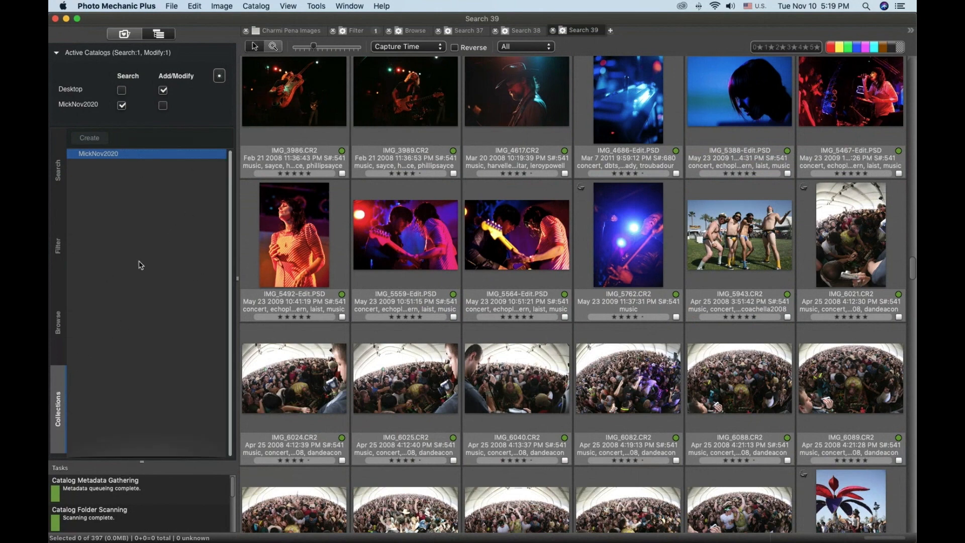
click(56, 226)
click(58, 171)
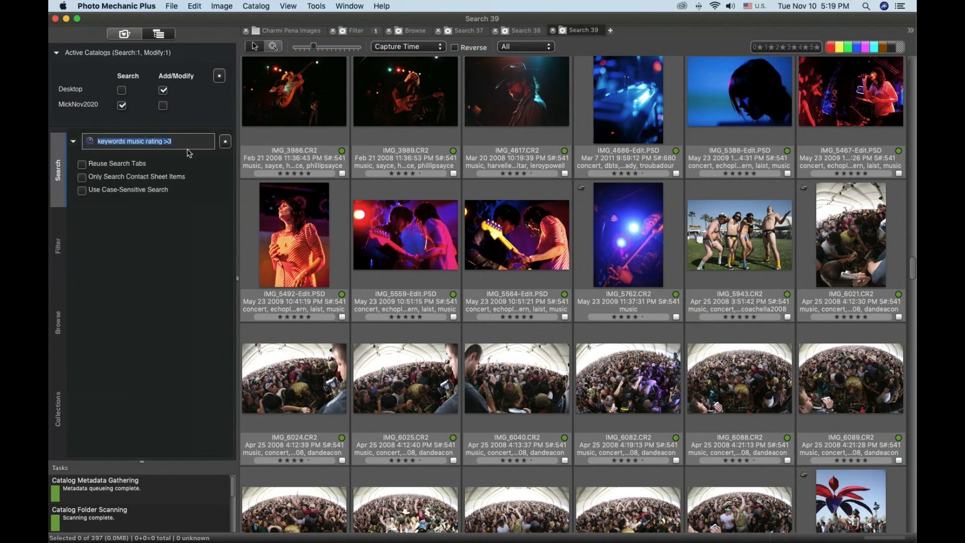
click(225, 141)
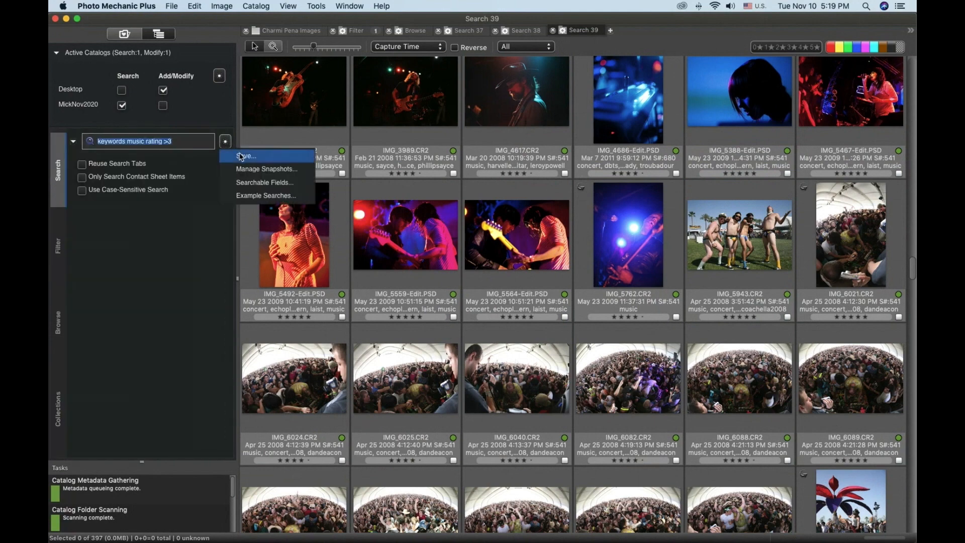
click(240, 156)
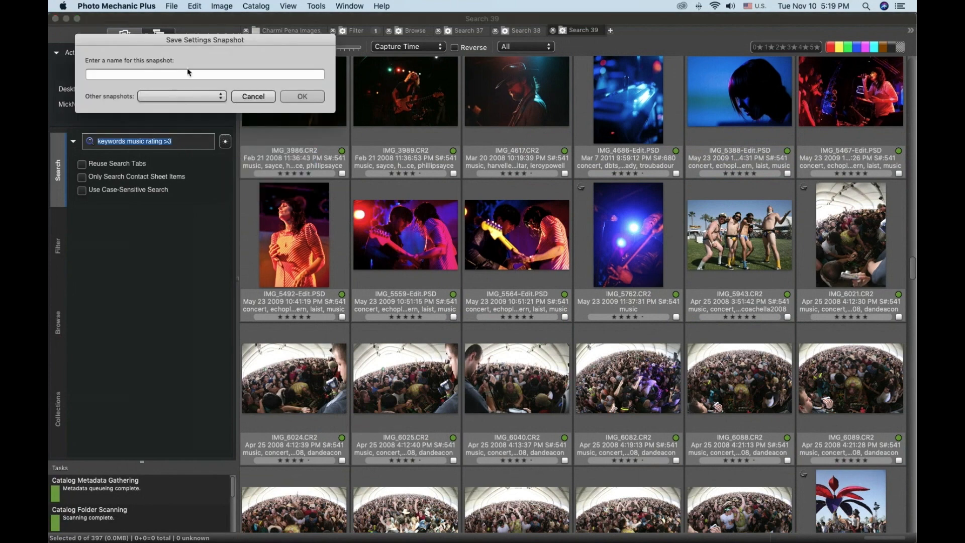
text(Music 3 +)
click(303, 96)
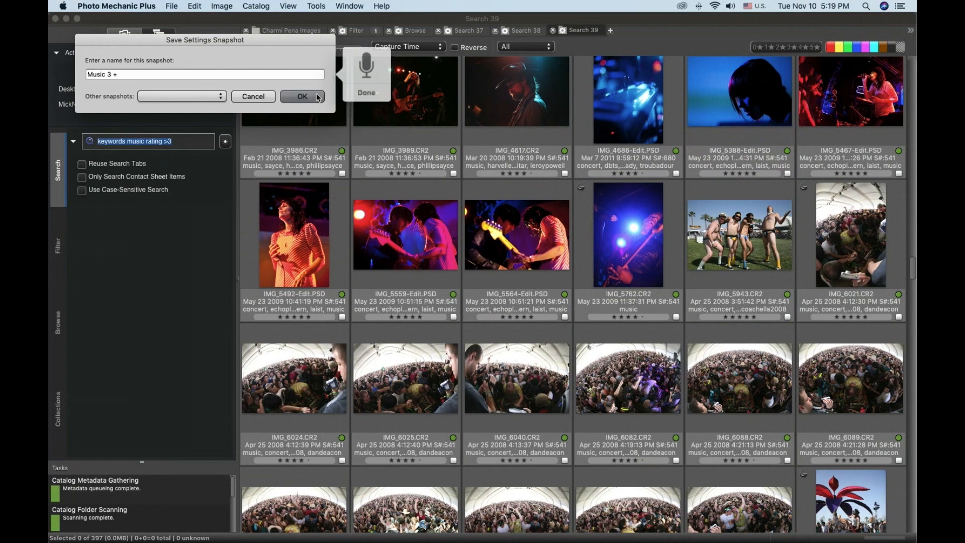
click(226, 142)
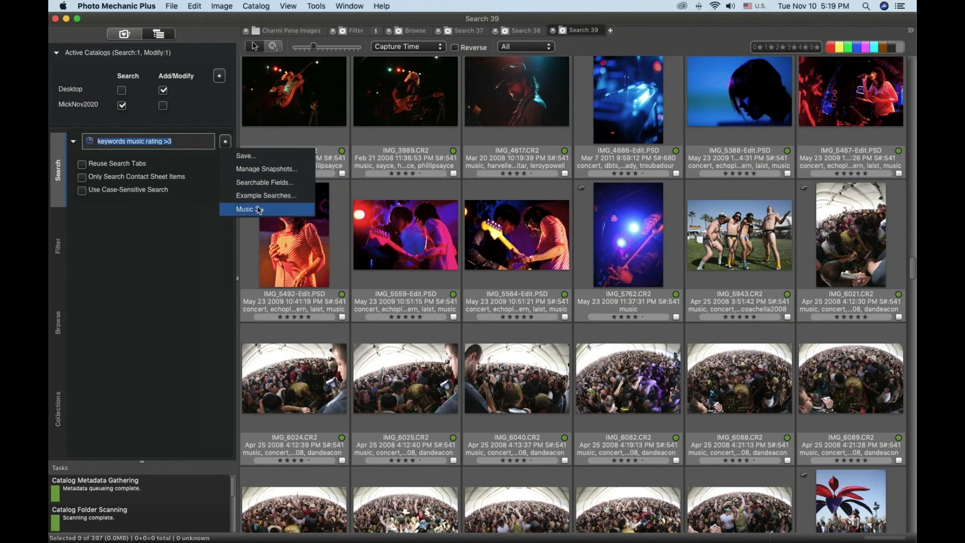
click(258, 210)
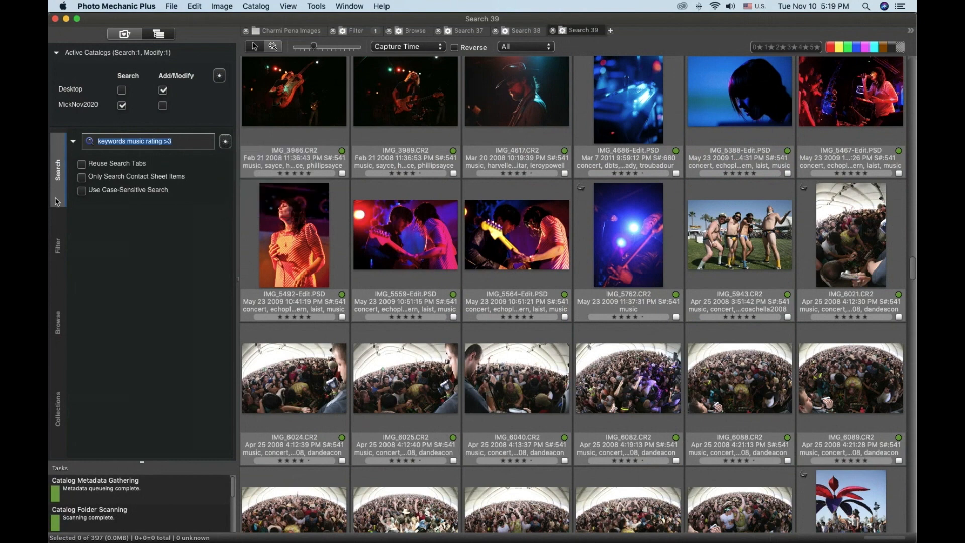
Step: Switch to catalog filtering, view the snapshot options available for filters, and dismiss them
click(57, 223)
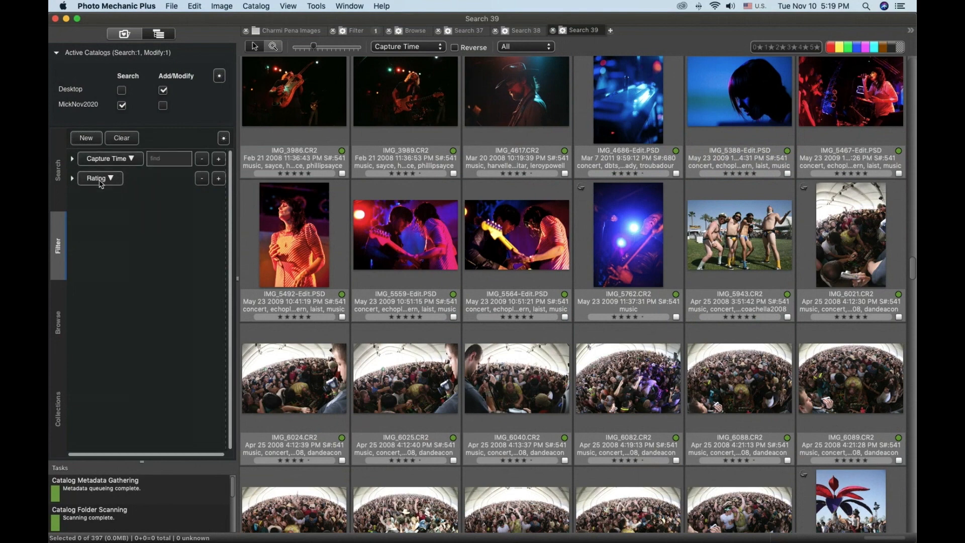
click(223, 139)
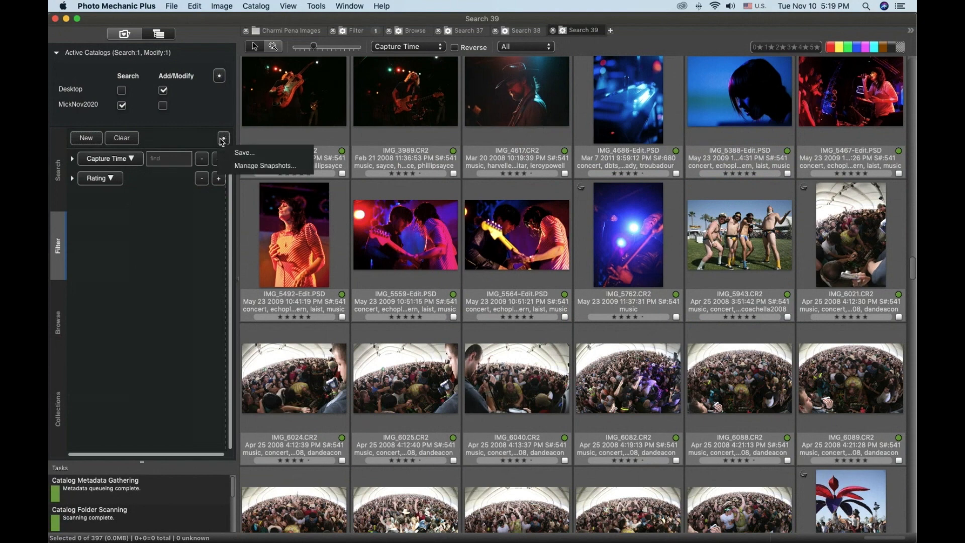
click(217, 203)
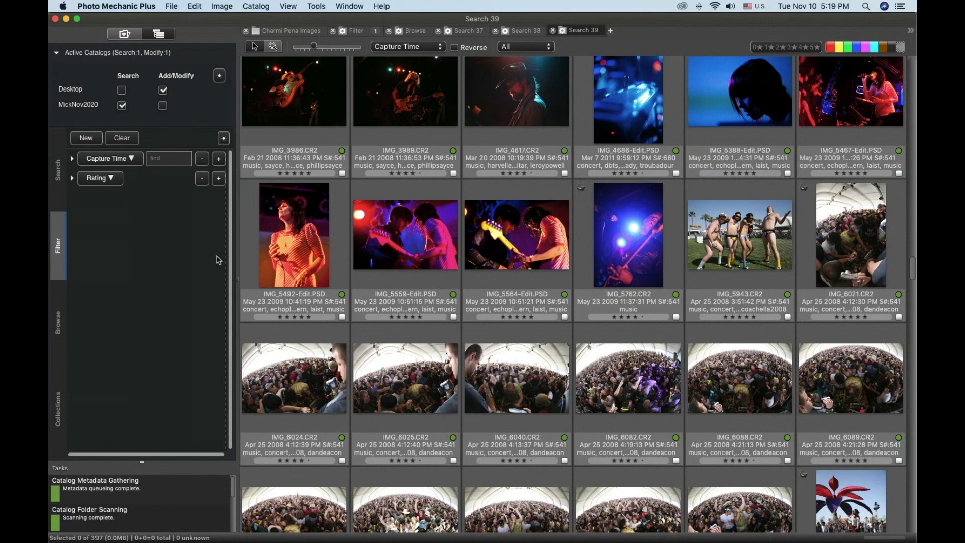
Step: Look through the music photos in the search results, down to the August 2013 concert shots
scroll(322, 267, down, 10)
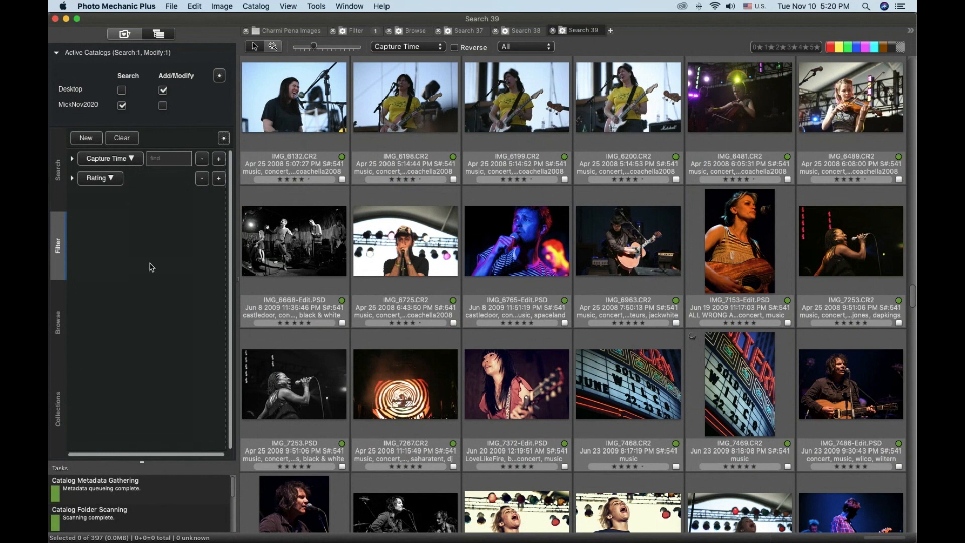
scroll(397, 267, down, 15)
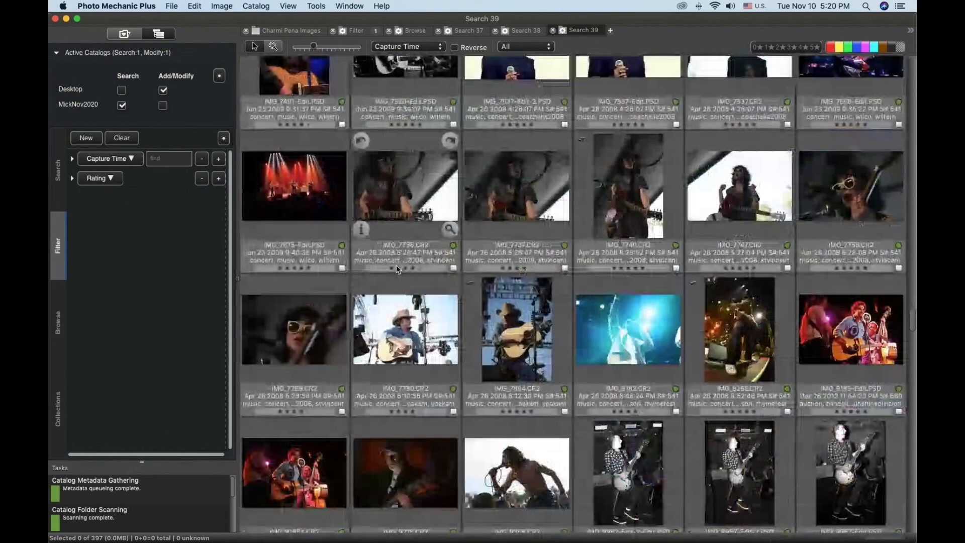
scroll(397, 267, down, 5)
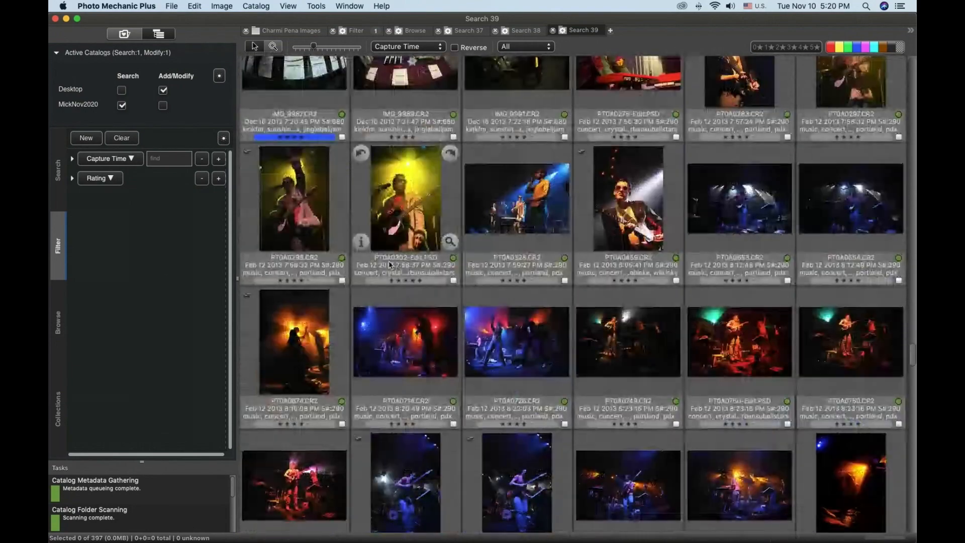
scroll(397, 266, down, 2)
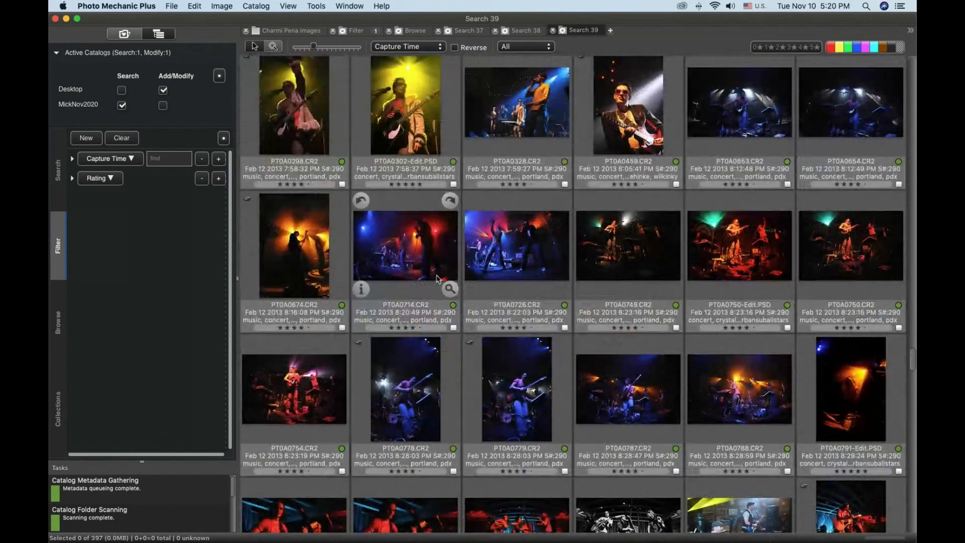
scroll(439, 297, down, 5)
scroll(439, 300, down, 5)
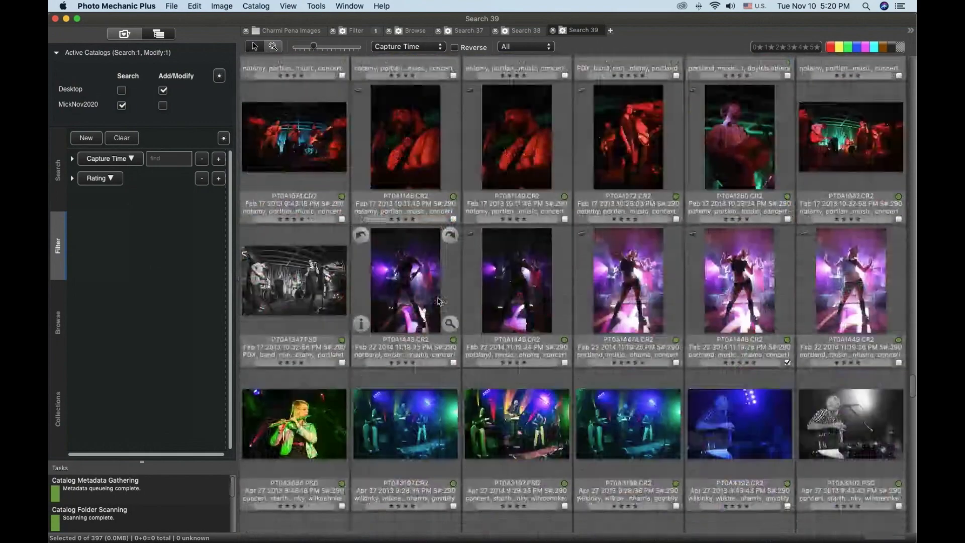
scroll(461, 289, down, 8)
scroll(461, 289, down, 10)
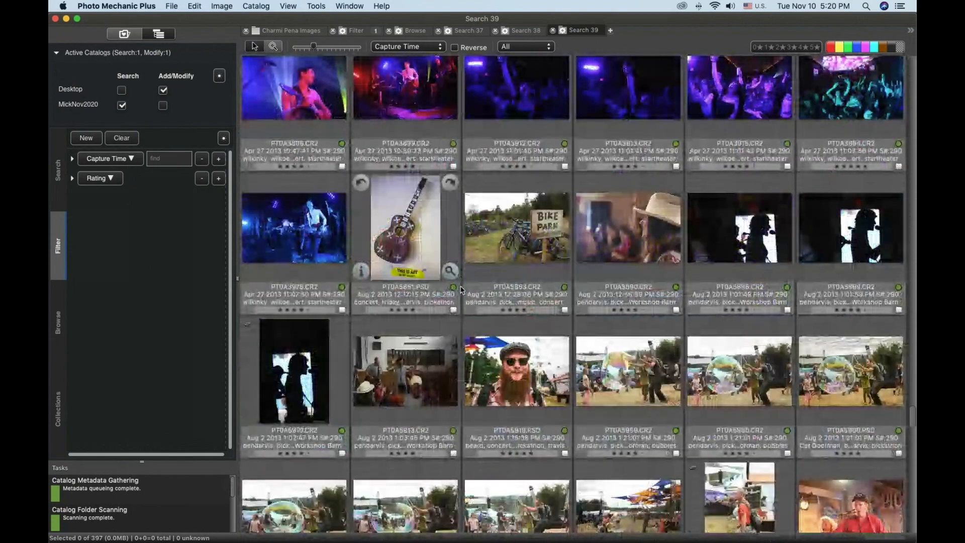
scroll(462, 290, down, 5)
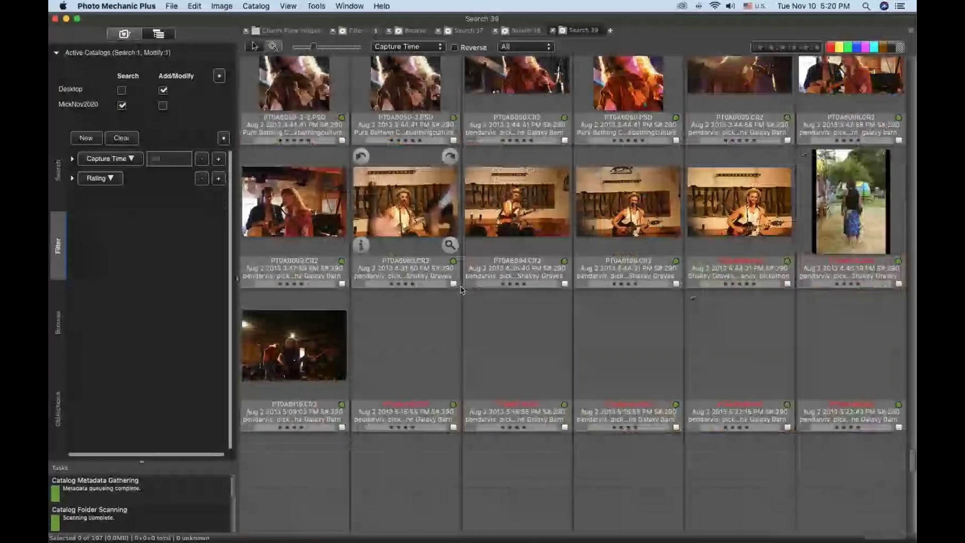
scroll(372, 288, up, 8)
scroll(372, 288, up, 2)
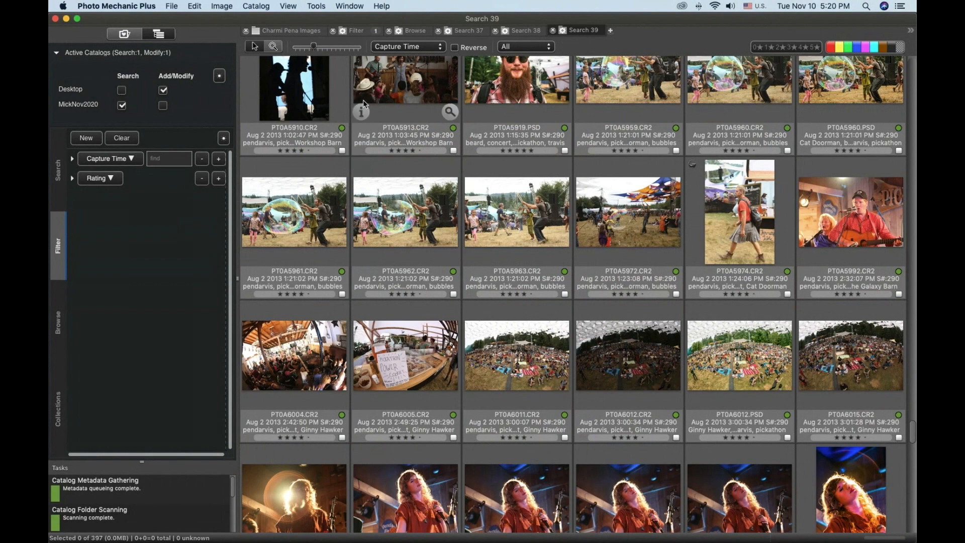
Step: View the available catalog commands, look at the Metadata (IPTC) Template, and close it without applying it
click(253, 7)
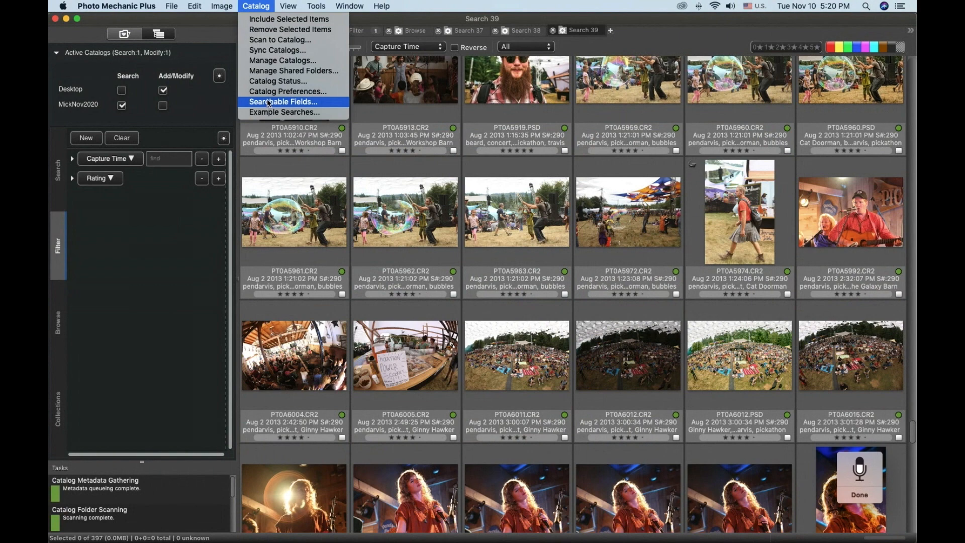
click(194, 245)
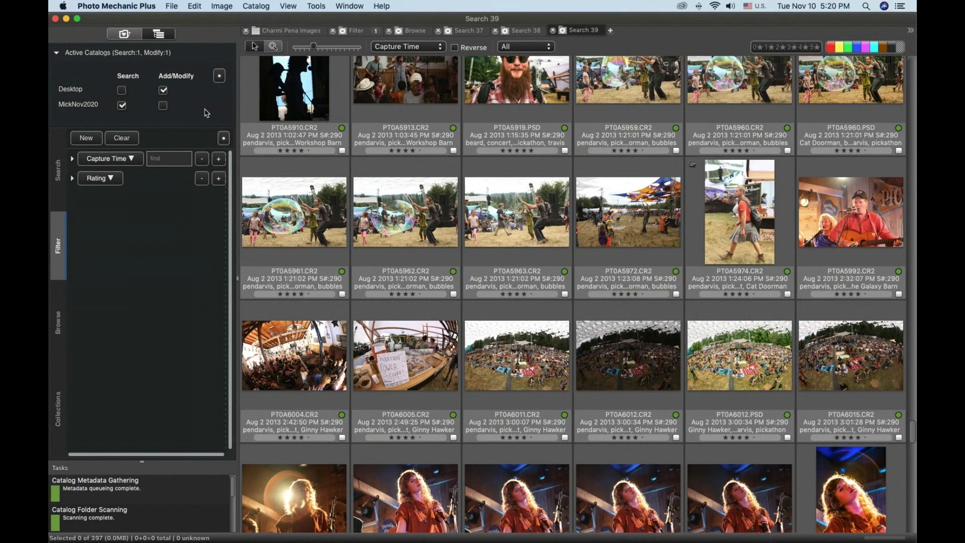
key(super+i)
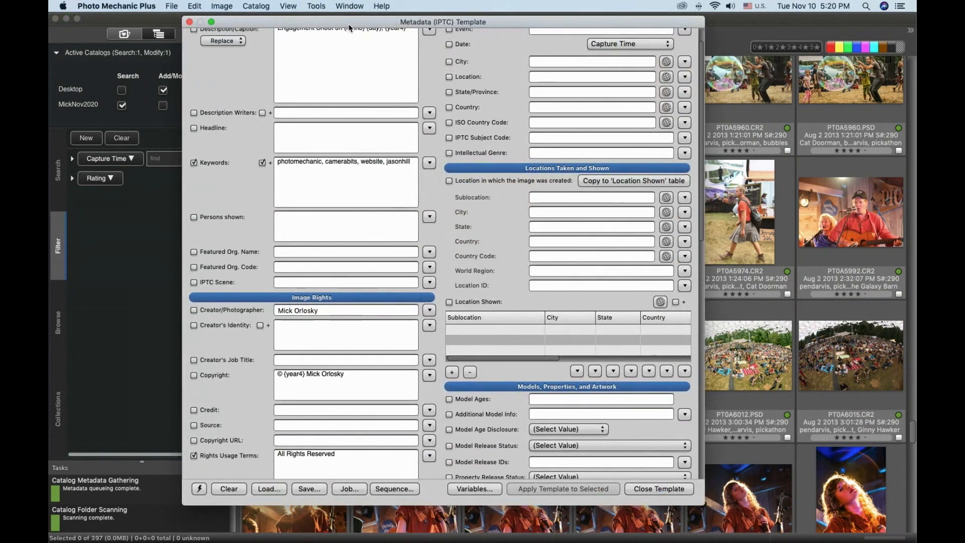
click(189, 21)
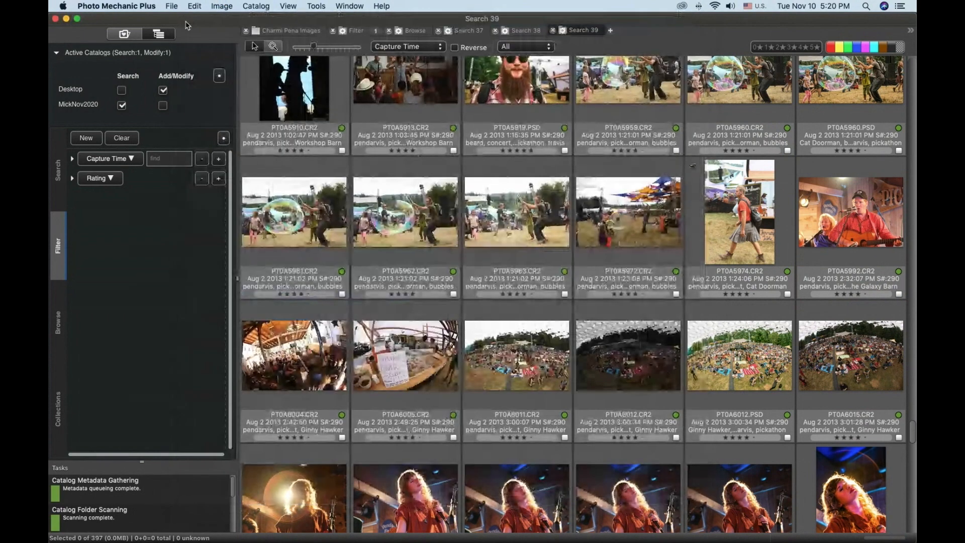
Step: Examine the Ingest settings with the BUENO disk as the source, including the Auto Catalog option, and cancel the ingest
key(super+g)
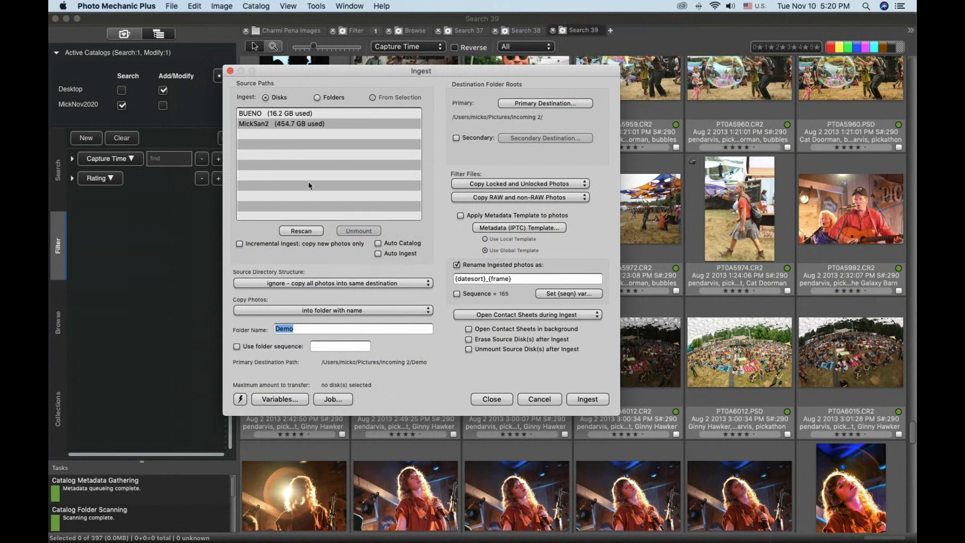
click(261, 116)
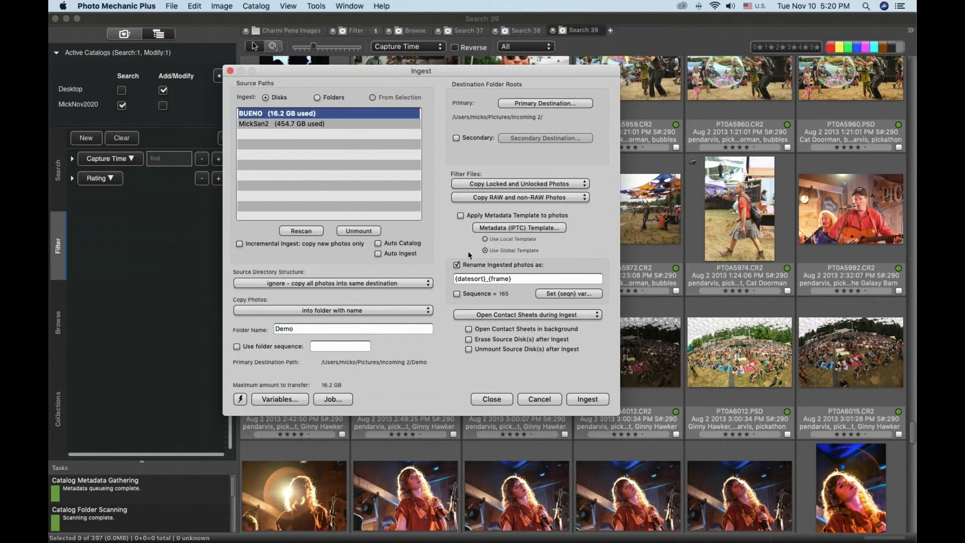
click(378, 244)
click(538, 400)
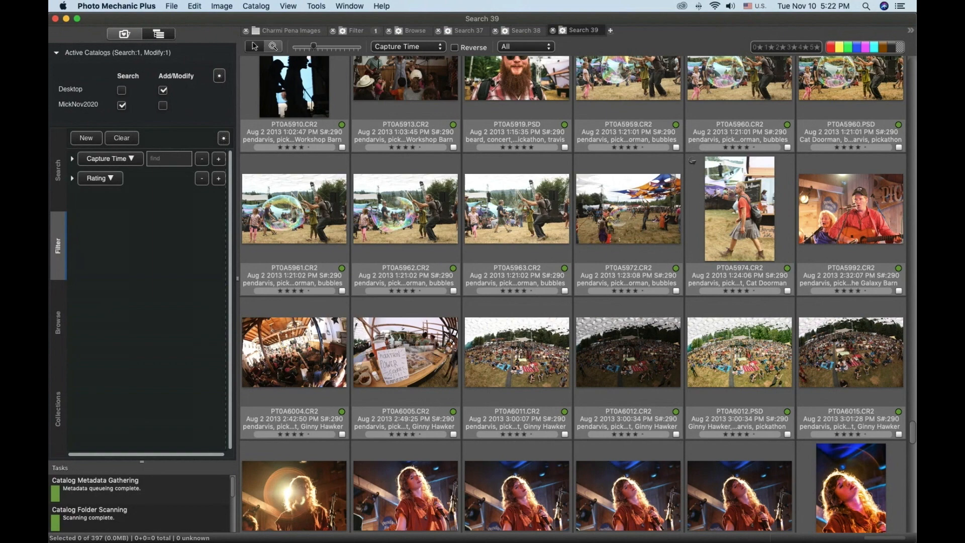
Step: Preview the soap bubble photo PT0A5962.CR2 at large size, reposition the preview window, and close it
double_click(378, 226)
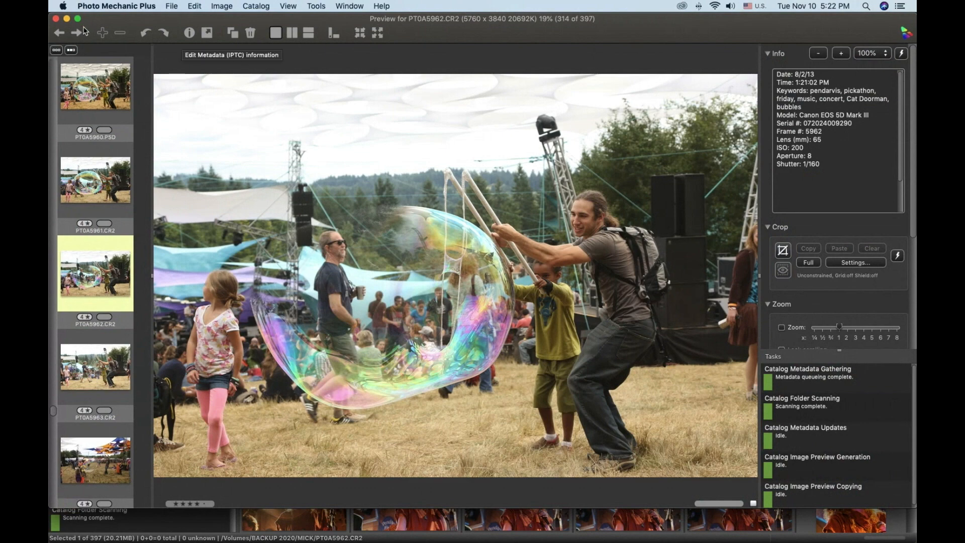
drag(107, 22, 125, 27)
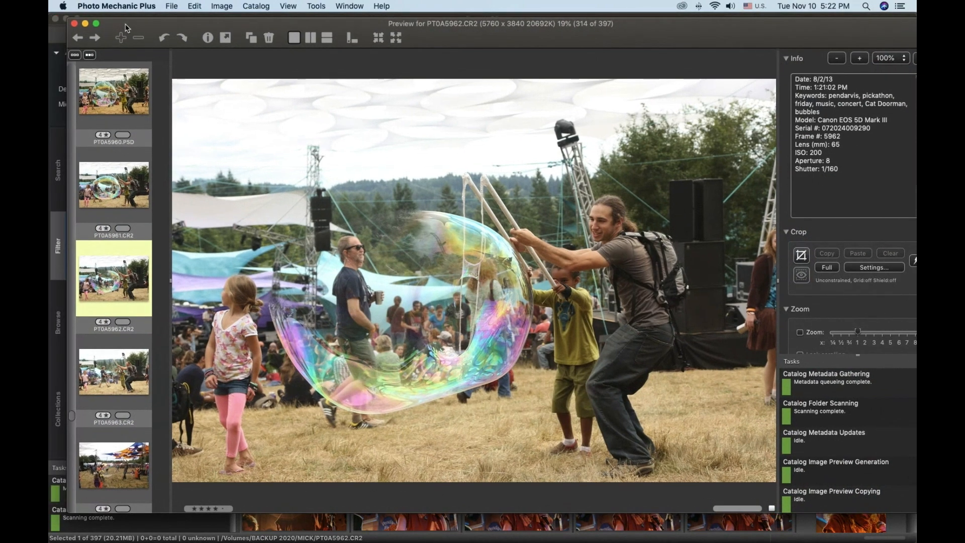
click(74, 24)
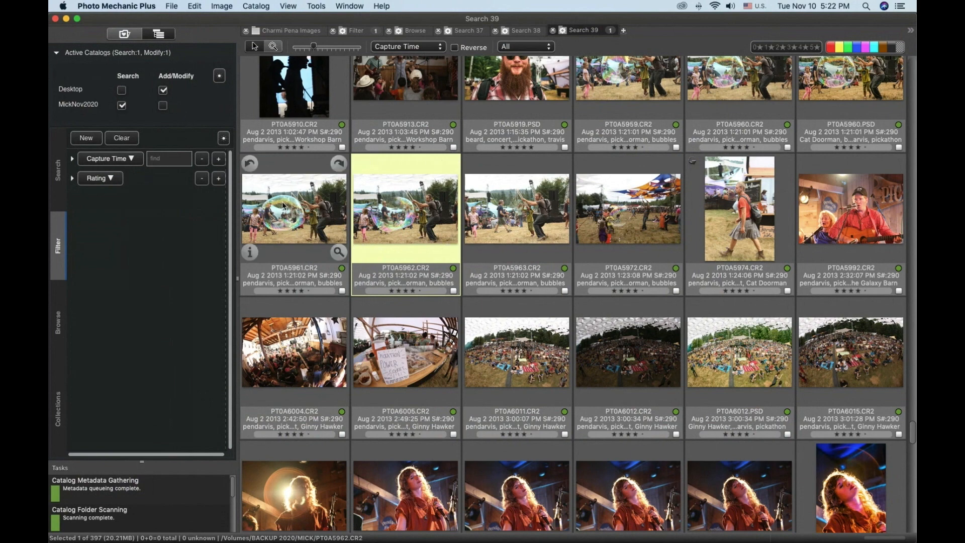
Step: Select the backlit singer photo PT0A6019.CR2 in the search results
scroll(292, 222, down, 3)
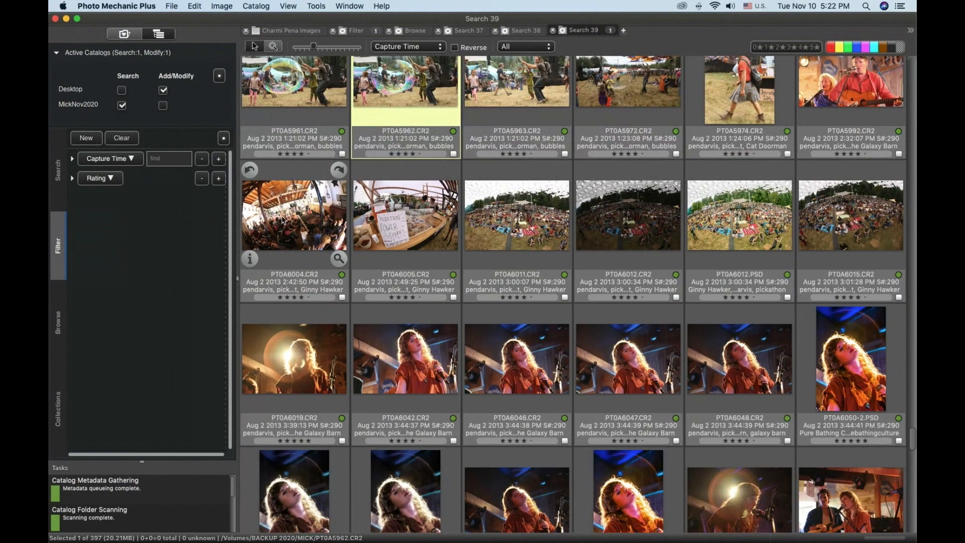
scroll(283, 220, down, 5)
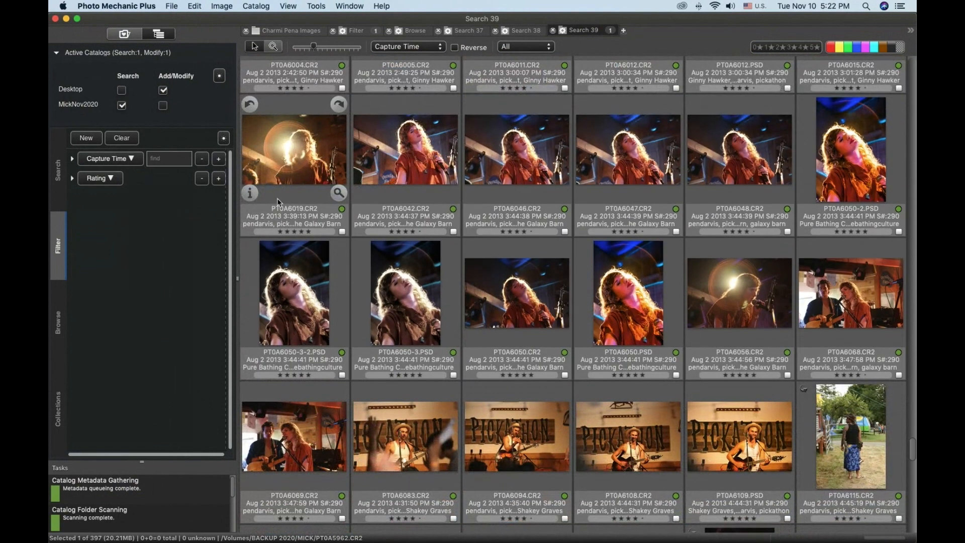
click(306, 166)
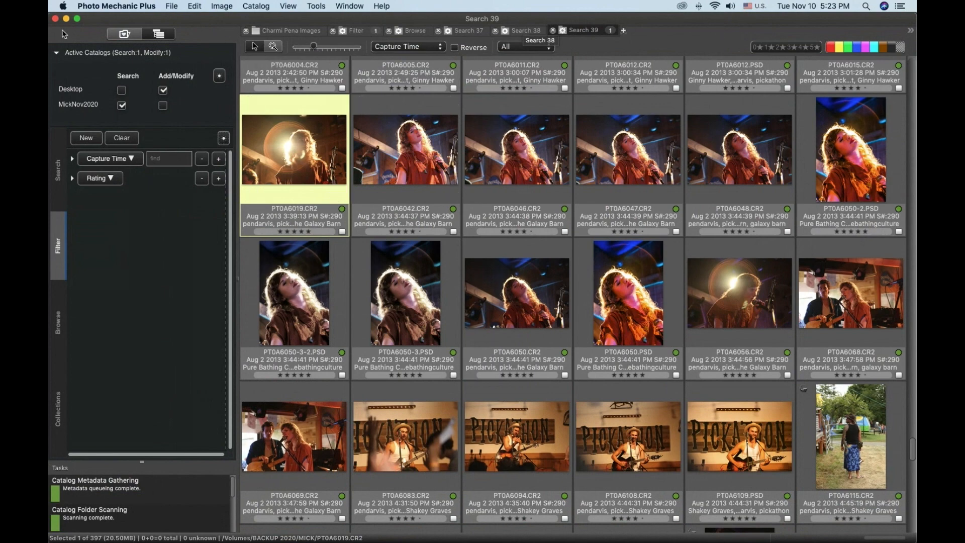
Step: Switch to folder navigation and view the photos in the engagement shoot folder from the Demo favorites
click(125, 35)
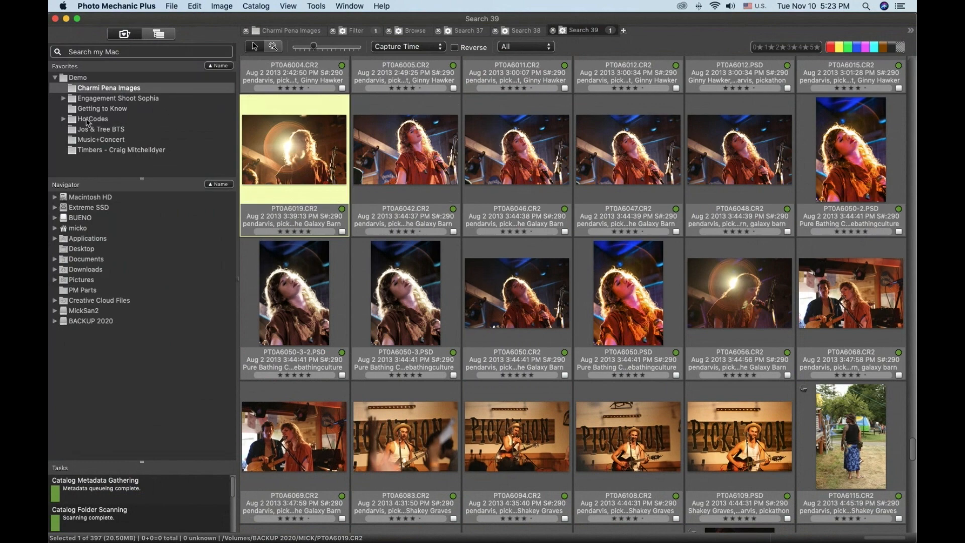
click(120, 99)
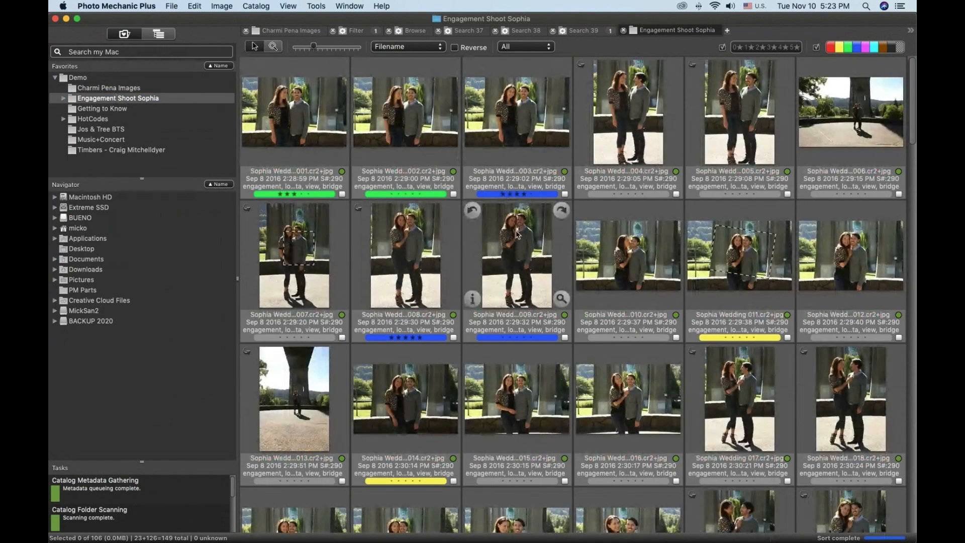
scroll(490, 232, down, 3)
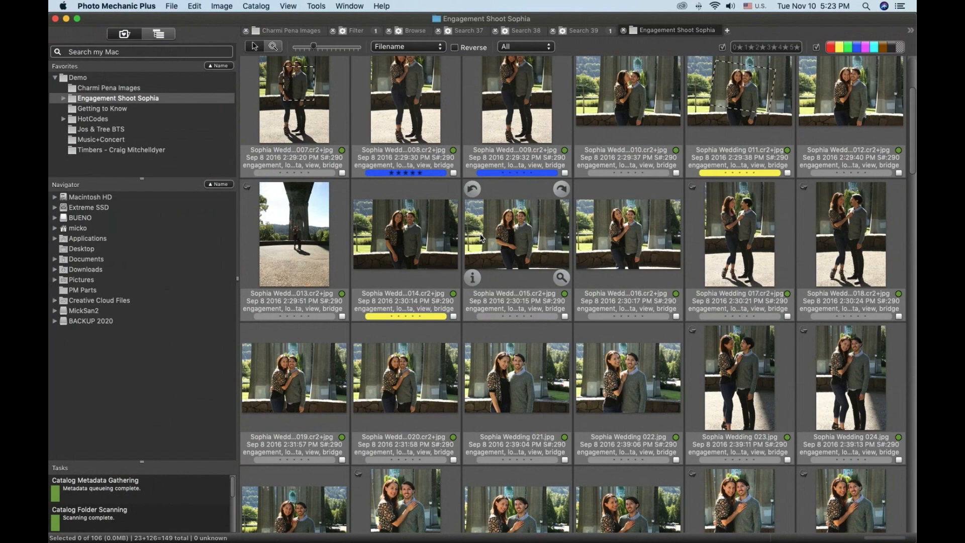
Step: Return to the catalog tools and select photo 007 of the engagement shoot
click(168, 36)
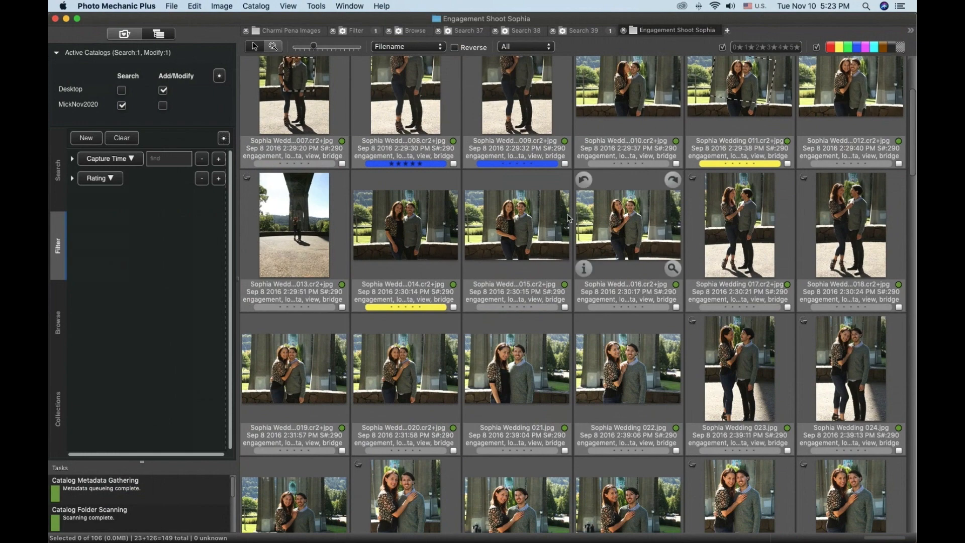
mouse_move(495, 199)
scroll(495, 199, up, 3)
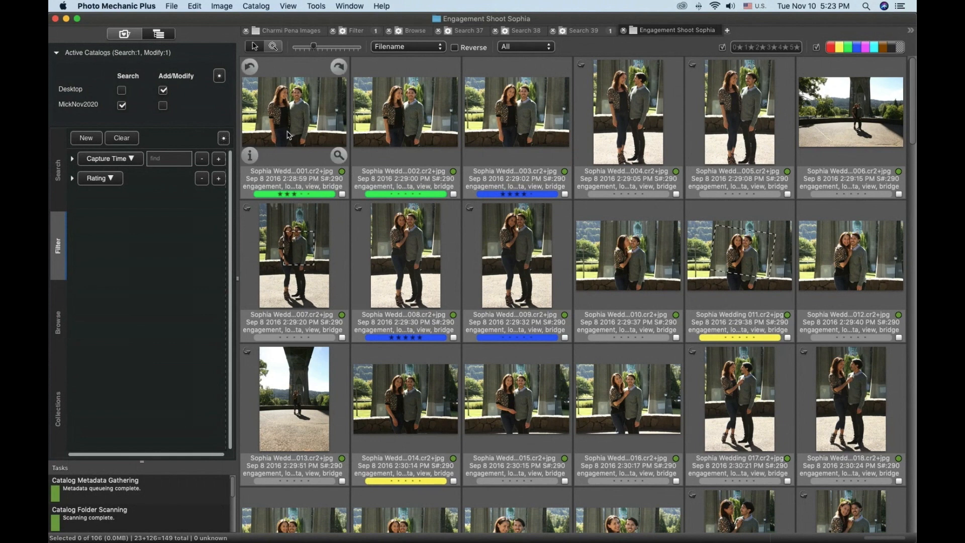
click(295, 272)
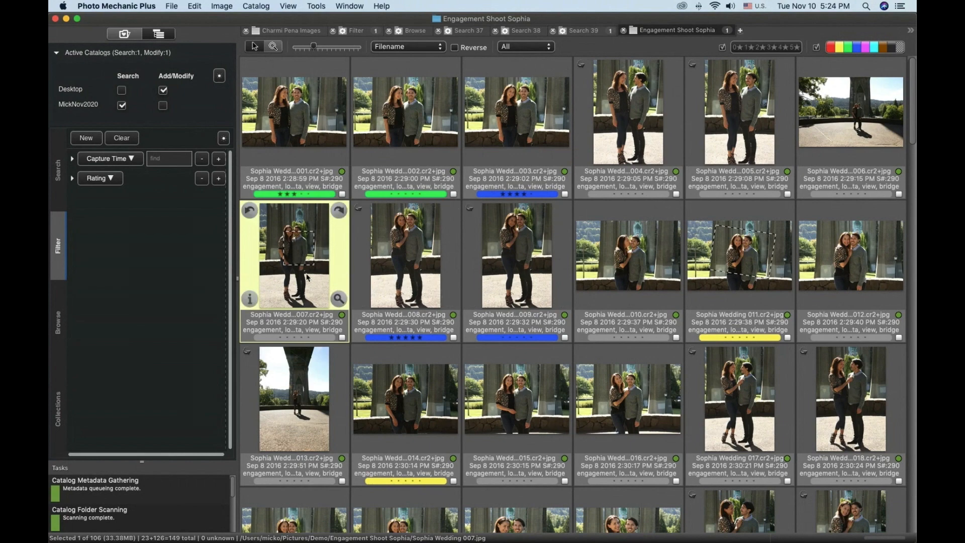
Step: Browse the catalog by folder path, expanding /Volumes and its MickSan2 and BACKUP 2020 drives
click(59, 326)
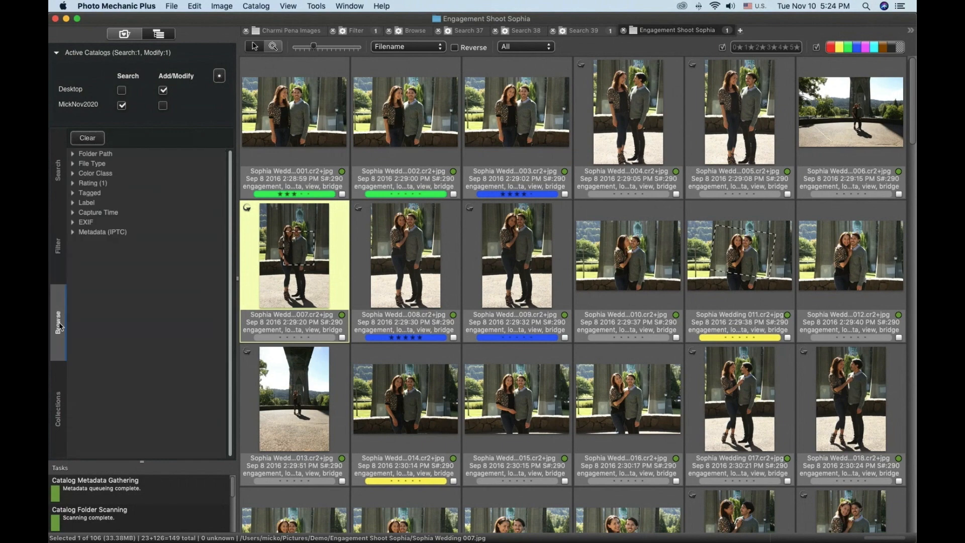
click(73, 154)
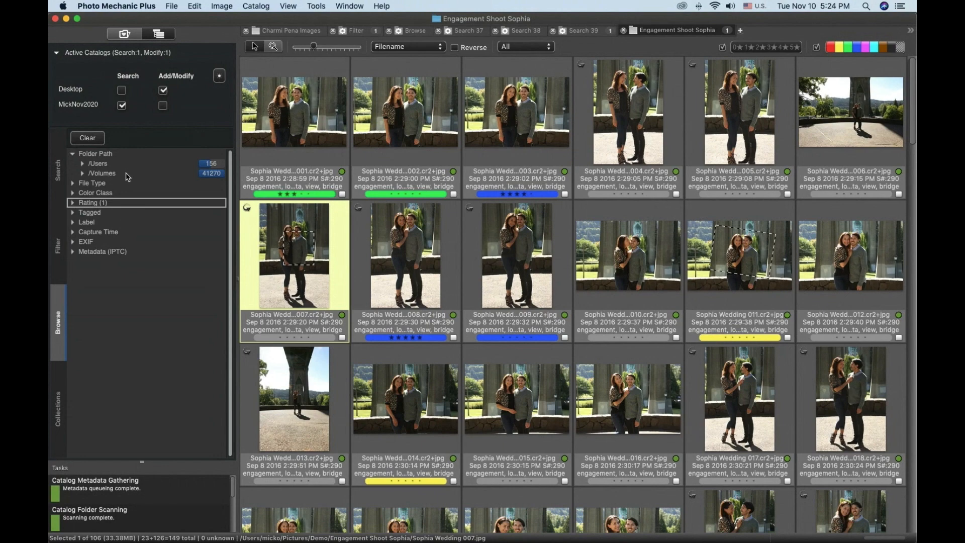
click(82, 173)
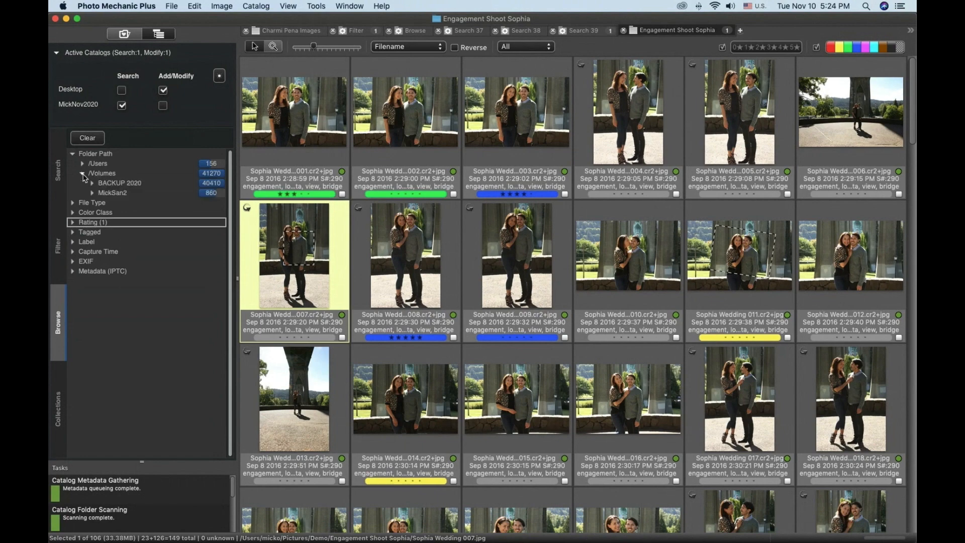
click(92, 193)
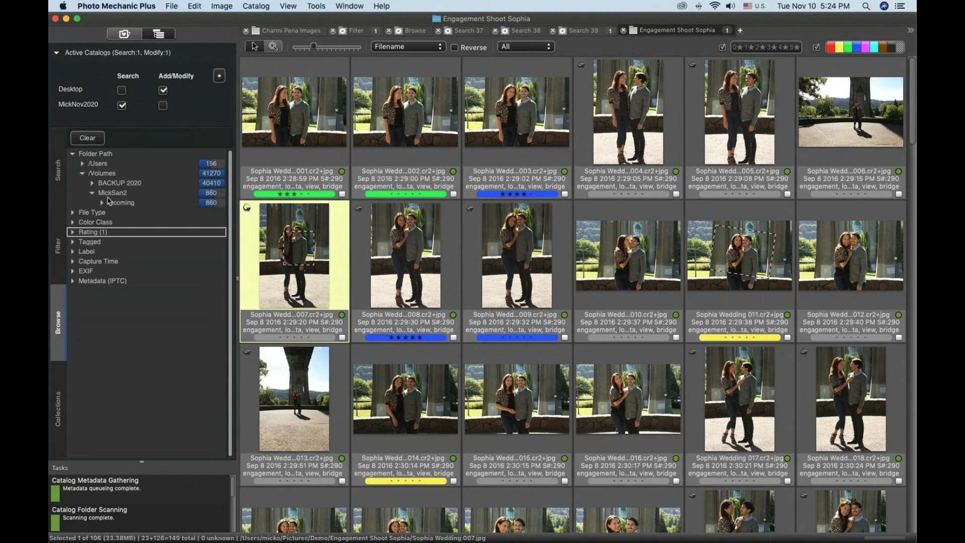
click(92, 183)
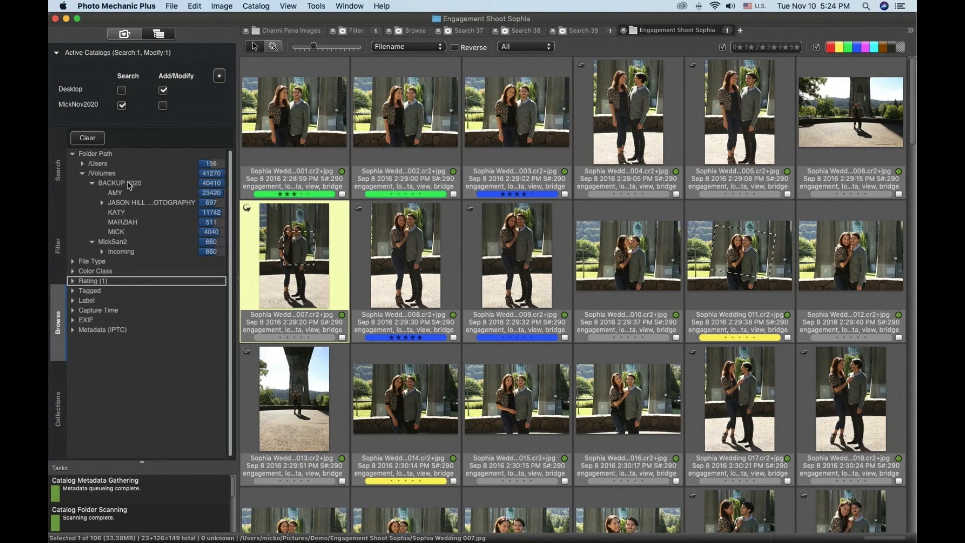
Step: Select photo 008 of the engagement shoot, preview it at large size, and close the preview
click(435, 250)
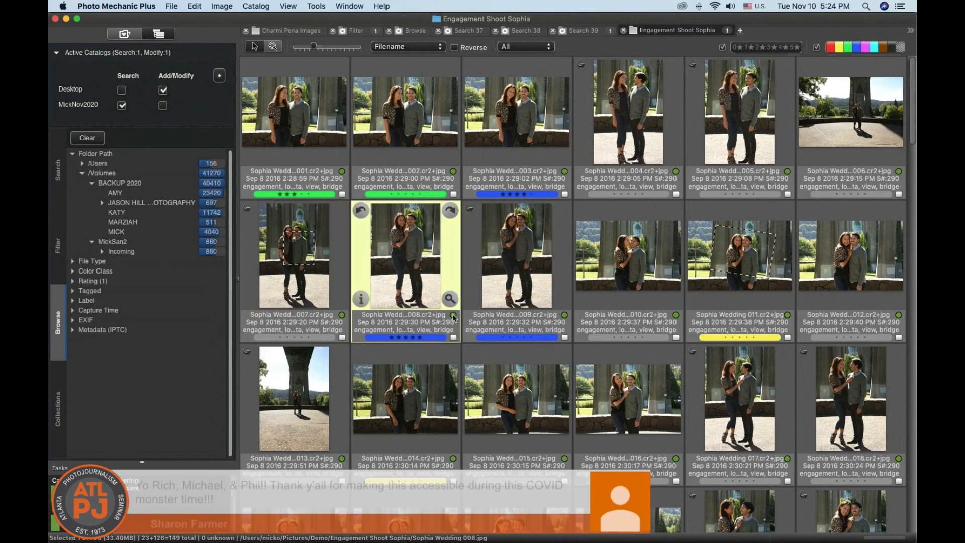
double_click(402, 270)
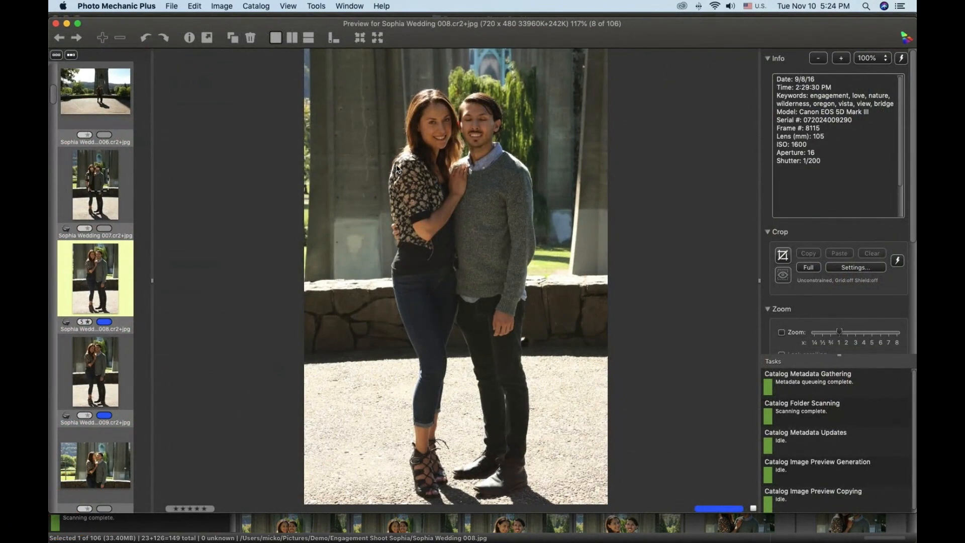
key(Escape)
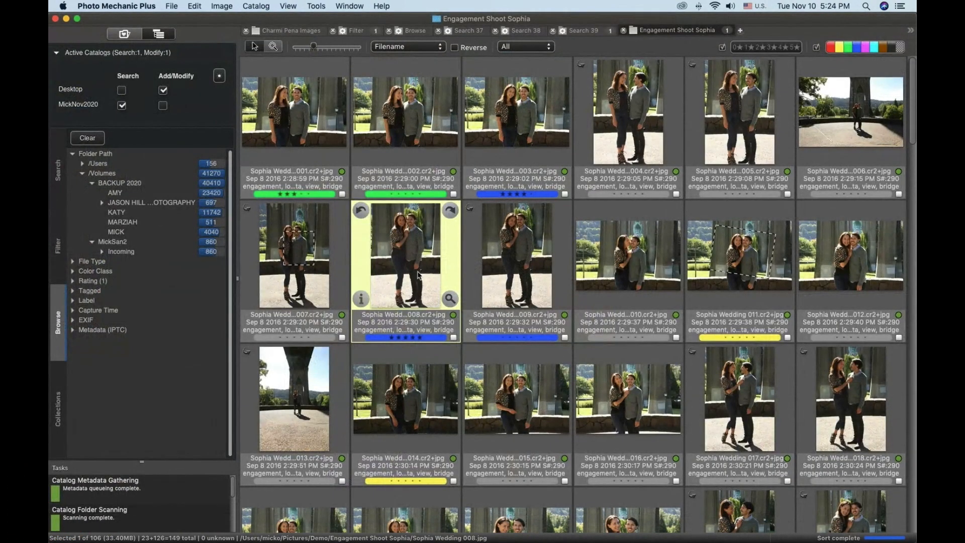
Step: Collapse the /Volumes branch of the catalog's folder path and look through the engagement shoot photos down to the last ones
scroll(423, 244, down, 1)
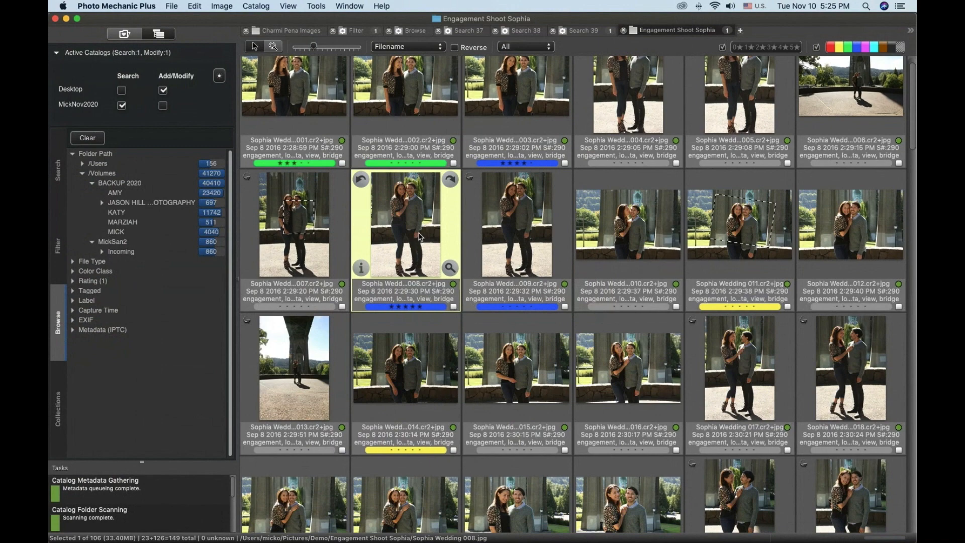
scroll(412, 244, down, 10)
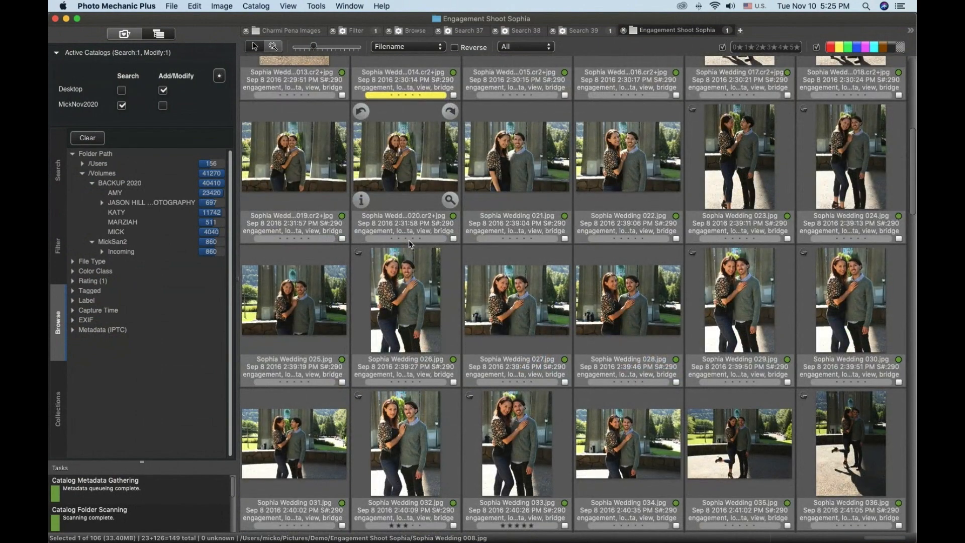
click(83, 174)
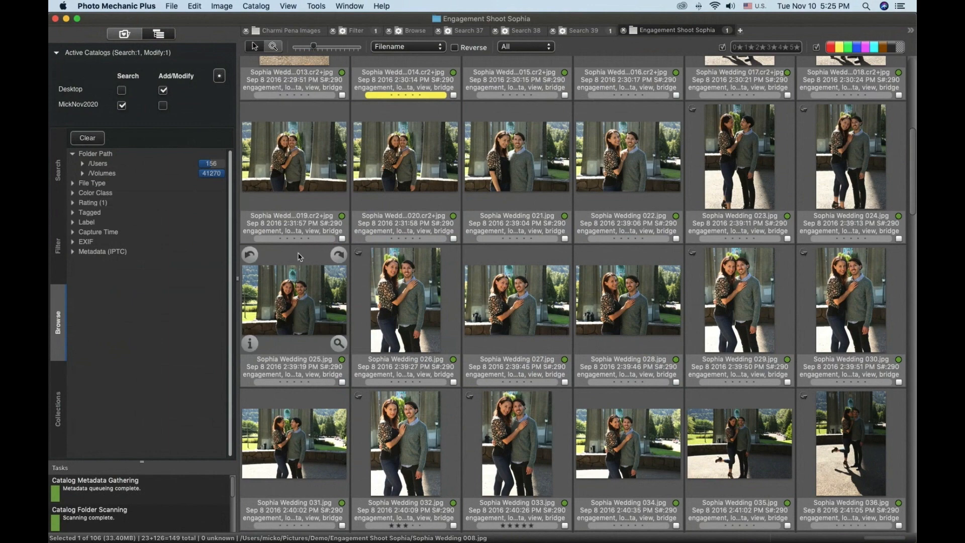
scroll(308, 264, up, 5)
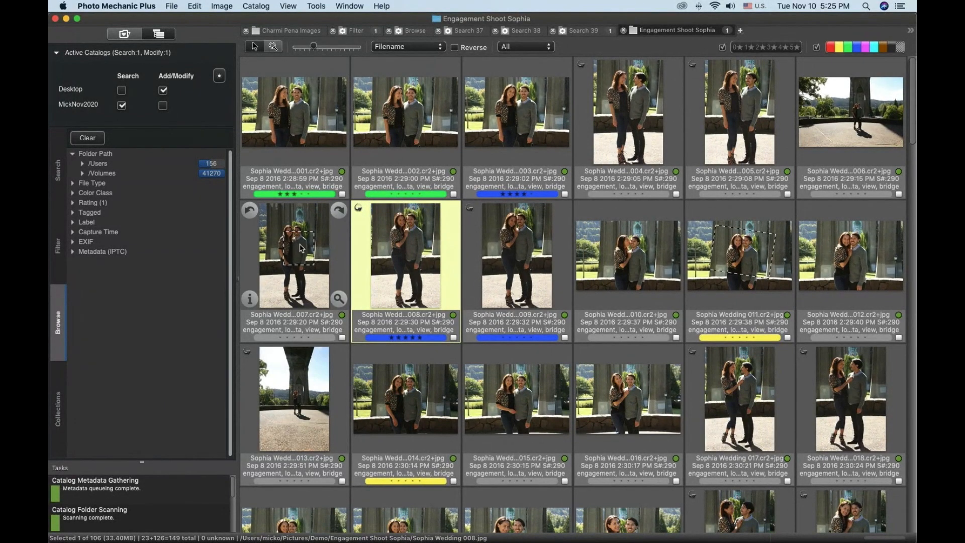
scroll(301, 248, down, 15)
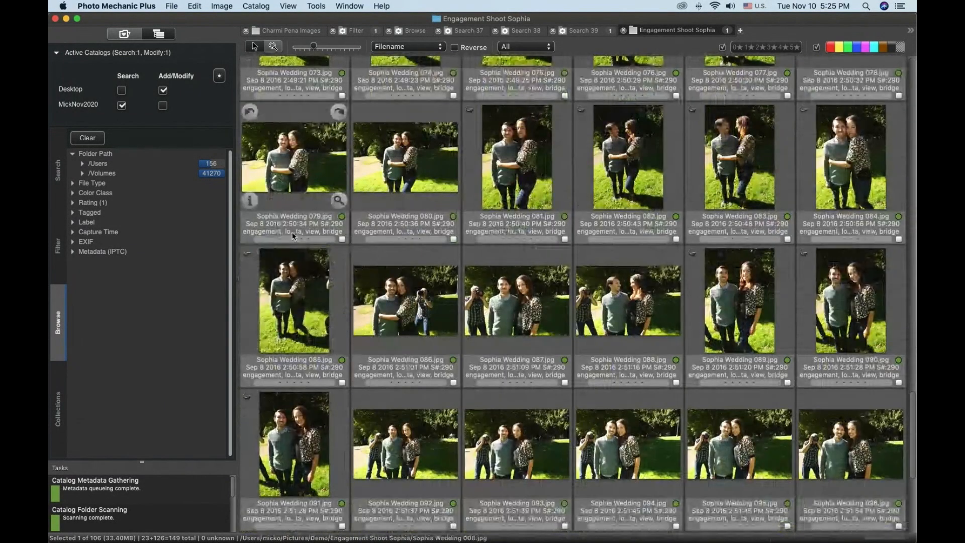
scroll(304, 207, down, 5)
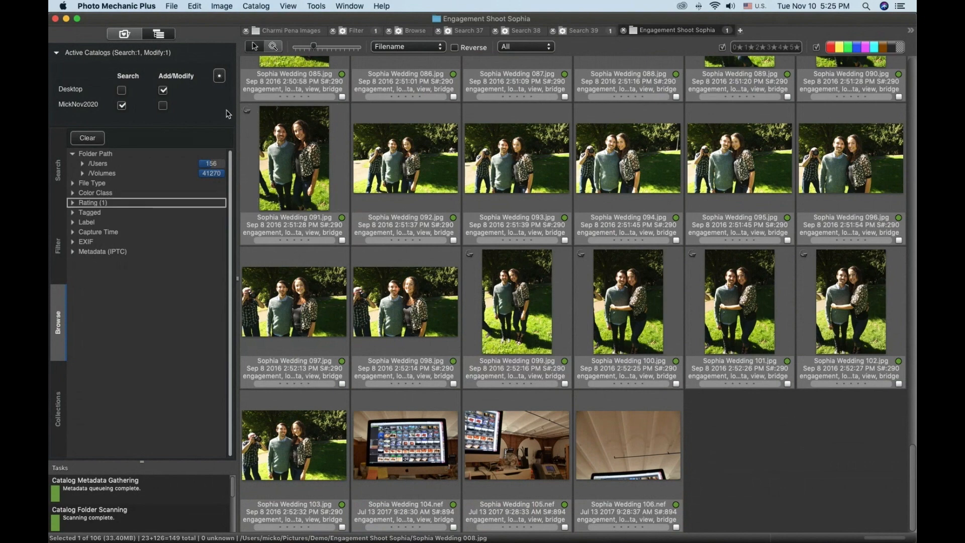
scroll(385, 225, up, 8)
scroll(385, 224, up, 5)
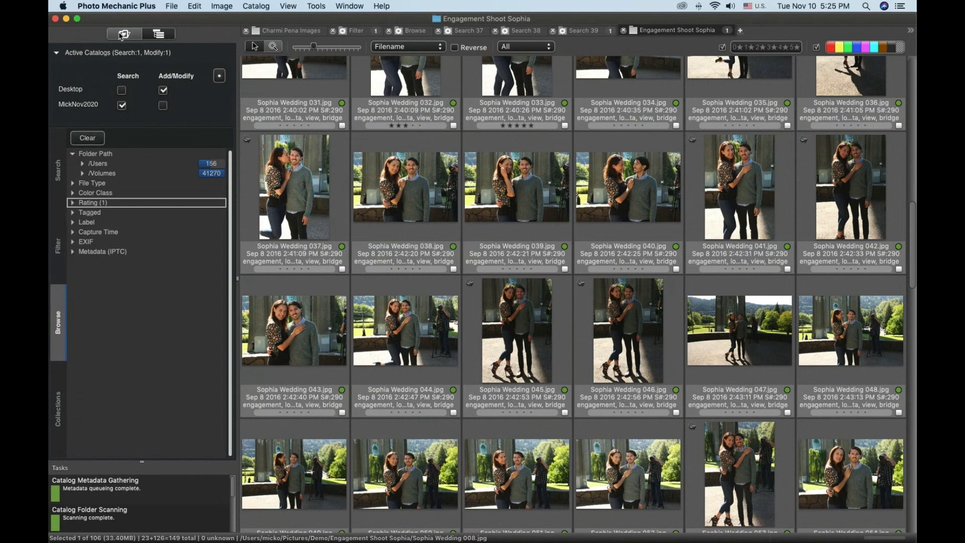
Step: Switch from the catalog tools to folder navigation and view more photos further down the engagement shoot folder
click(168, 36)
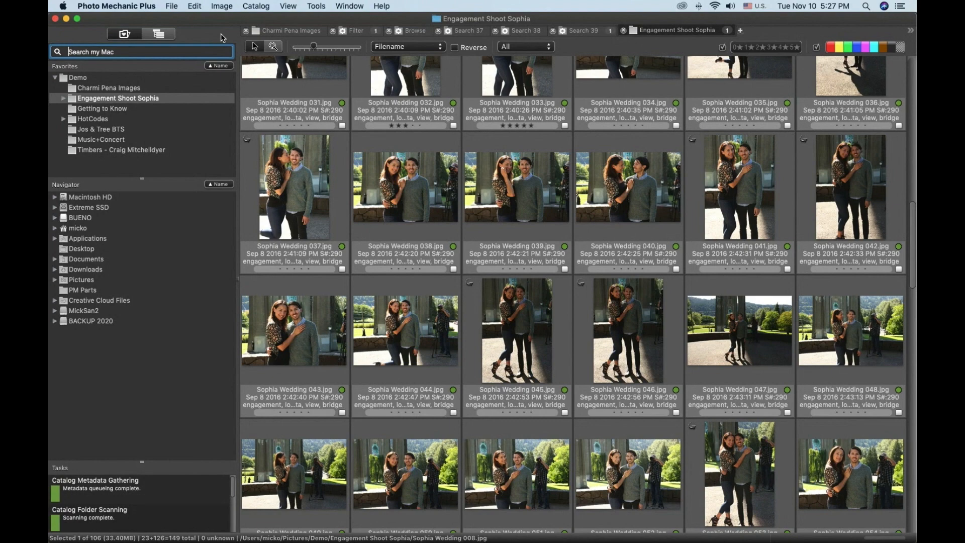
scroll(545, 301, down, 5)
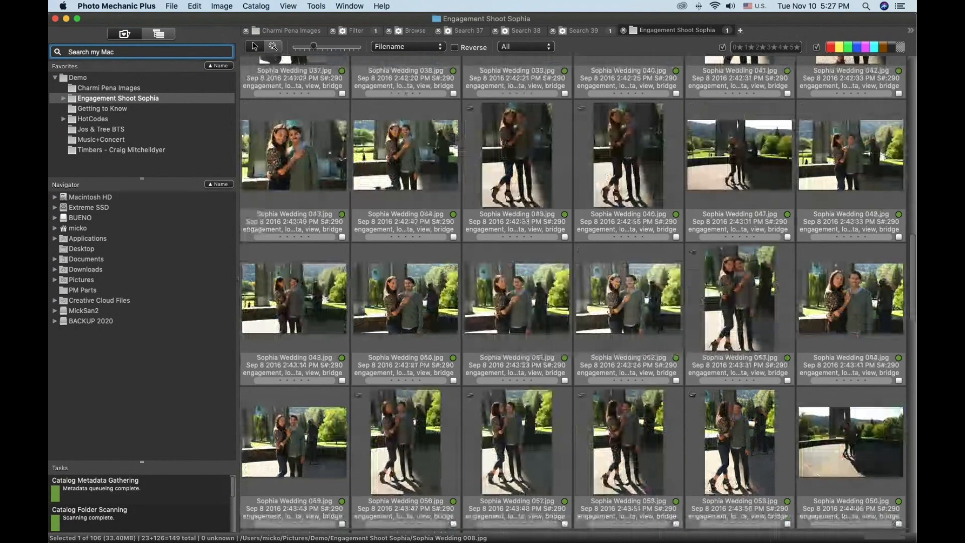